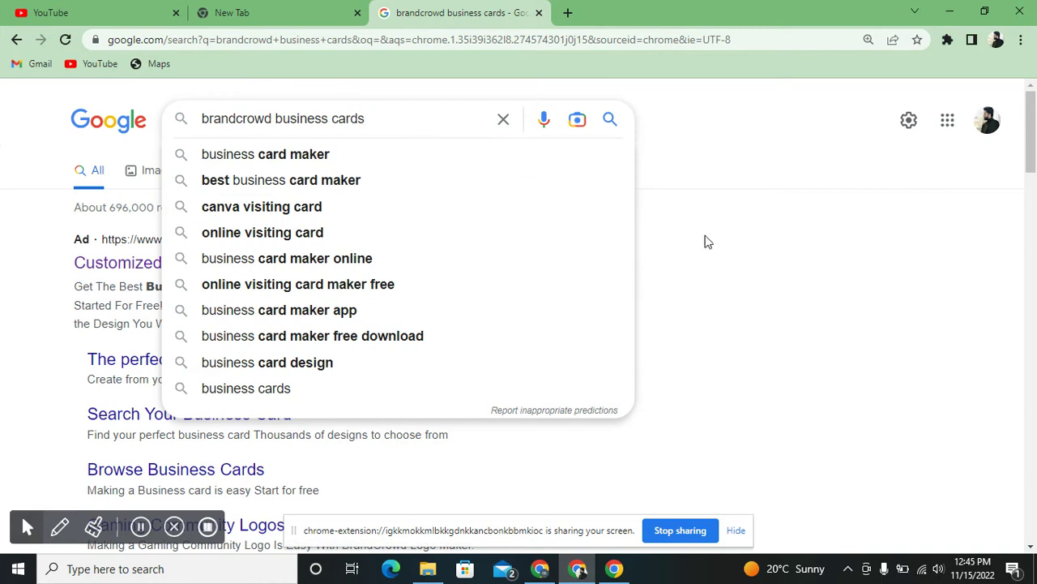
# - Search 'brandcrowd business cards' and follow BrandCrowd's Customized Business Cards ad
pyautogui.click(713, 243)
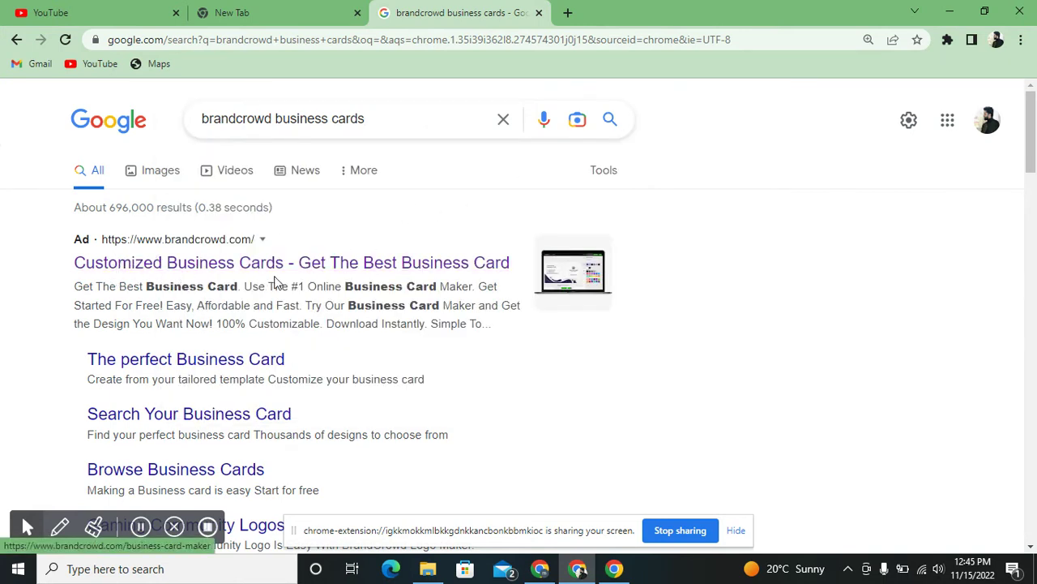
pyautogui.click(347, 264)
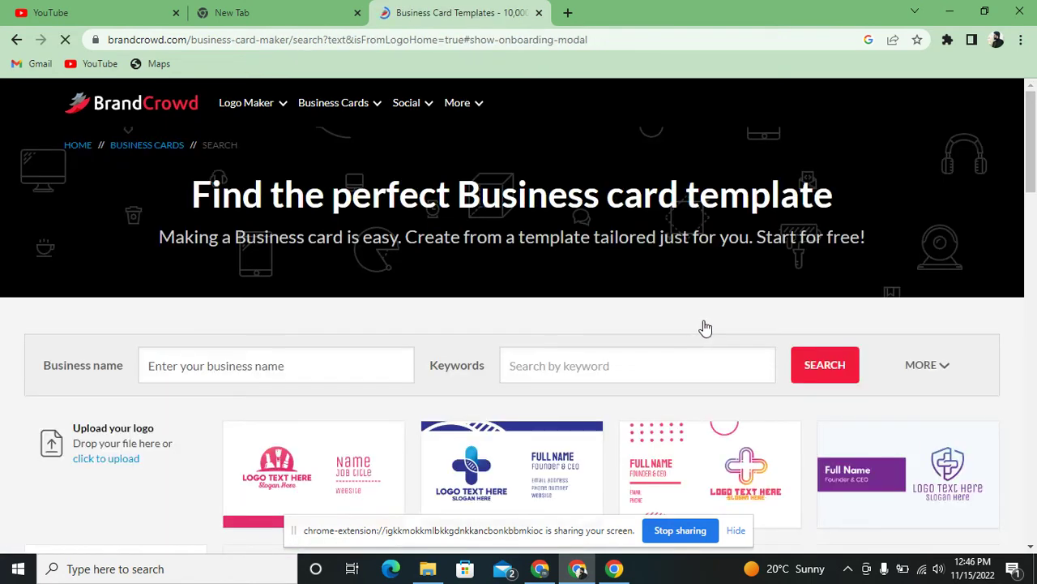
# - Scroll the template grid and open the dark 'Your Name, Founder / CEO' green diamond card
pyautogui.moveTo(1032, 146); pyautogui.dragTo(1031, 200)
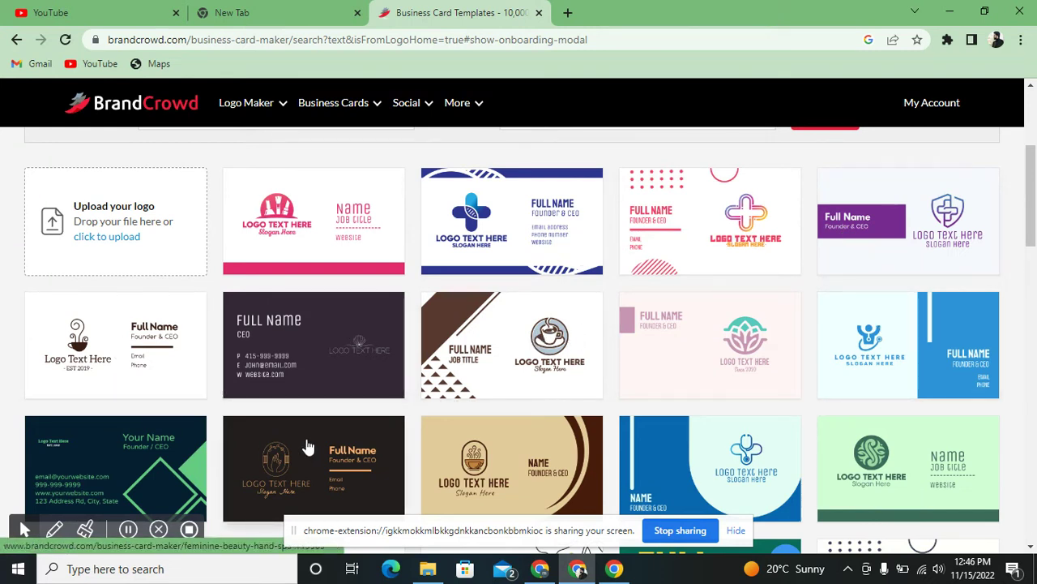
pyautogui.moveTo(1035, 223); pyautogui.dragTo(1032, 466)
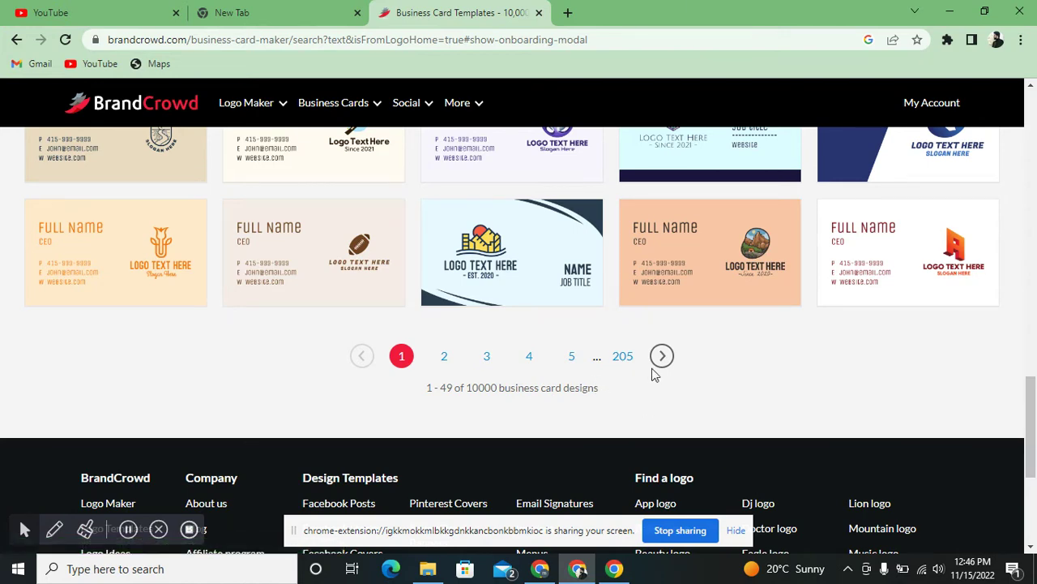
pyautogui.moveTo(1032, 436); pyautogui.dragTo(1034, 208)
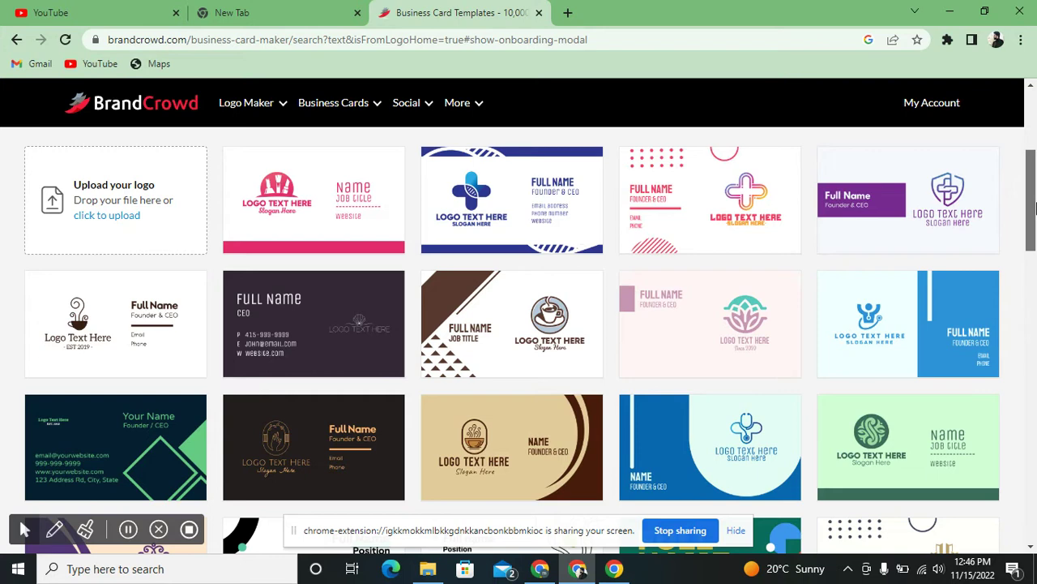
pyautogui.moveTo(1034, 209); pyautogui.dragTo(1013, 194)
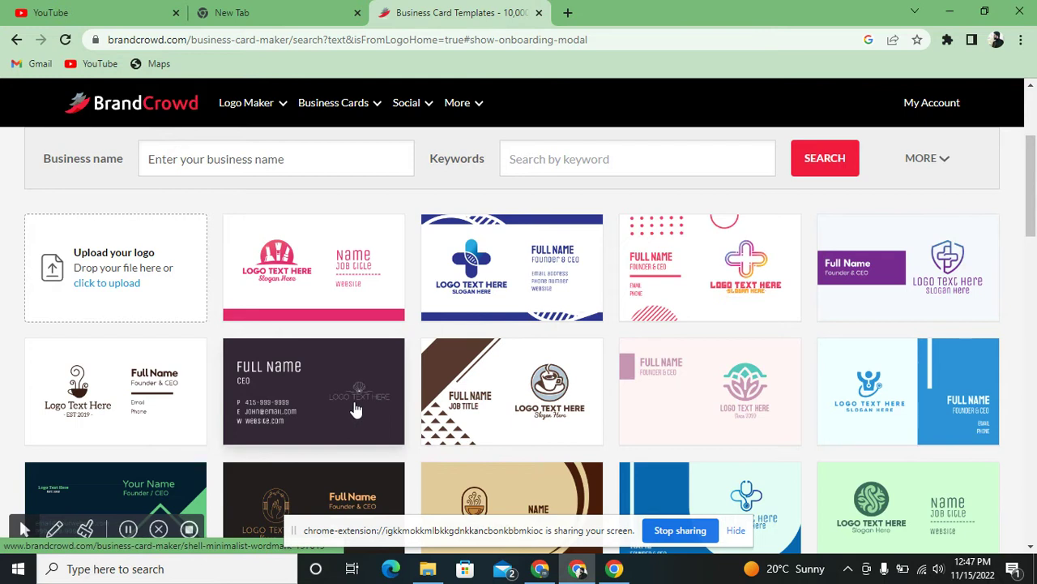
pyautogui.moveTo(1032, 201); pyautogui.dragTo(1034, 245)
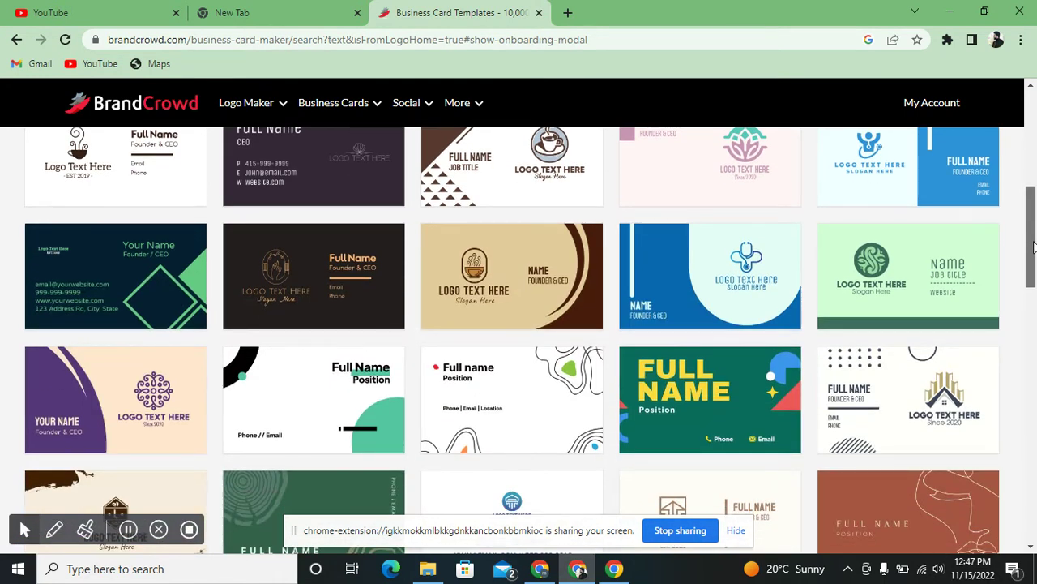
pyautogui.click(168, 302)
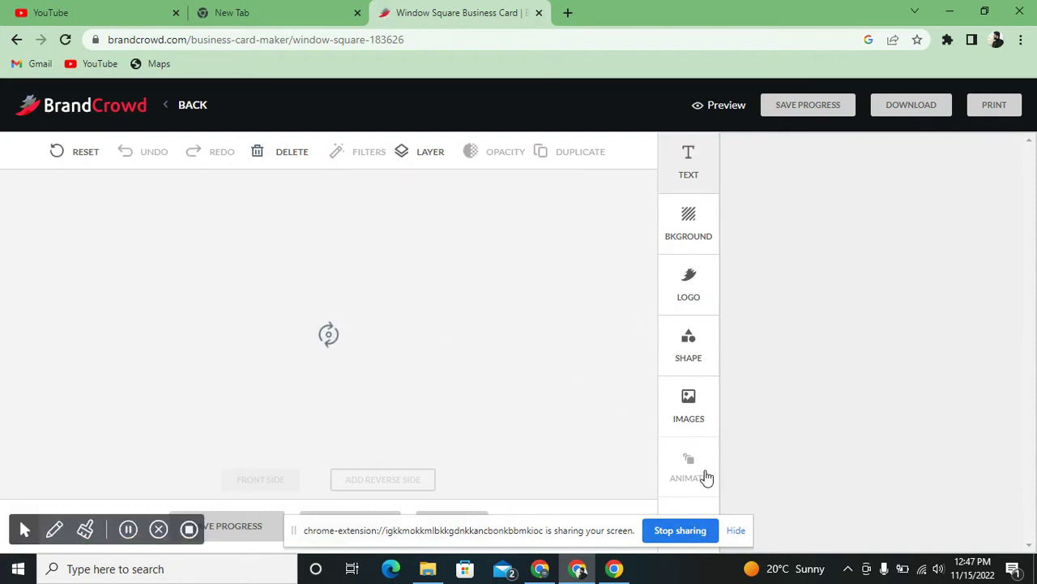
# - Dismiss the Save progress popup and apply the navy-and-green template with social handles and contacts
pyautogui.click(737, 532)
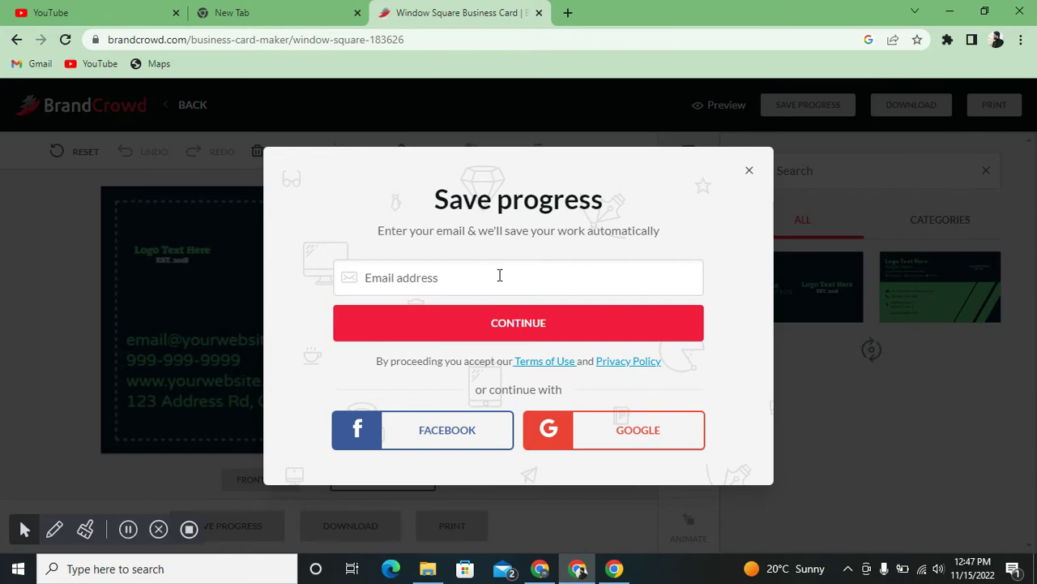
pyautogui.click(749, 173)
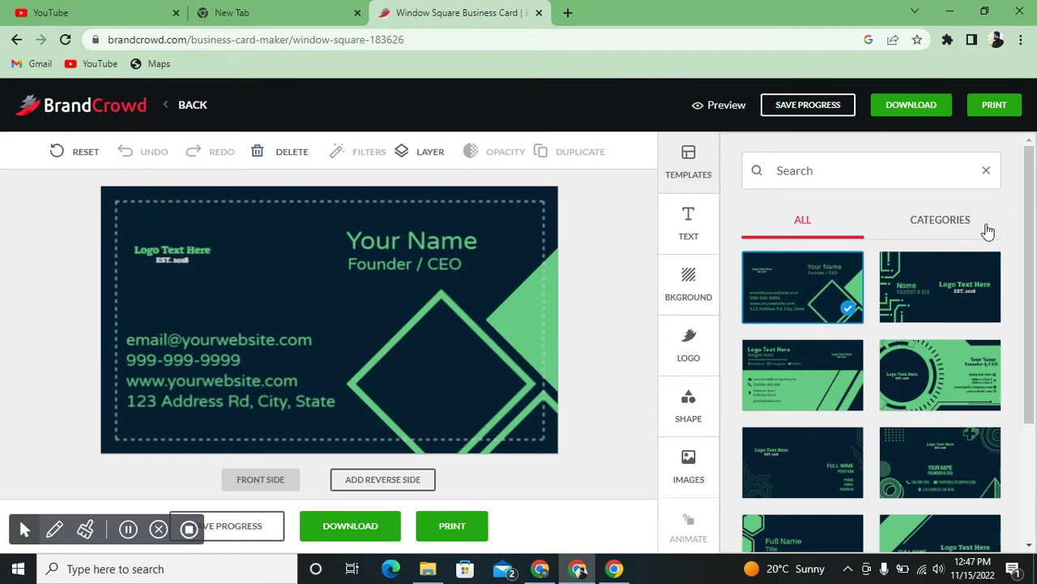
pyautogui.moveTo(1027, 202); pyautogui.dragTo(1032, 212)
pyautogui.scroll(-2, 1033, 213)
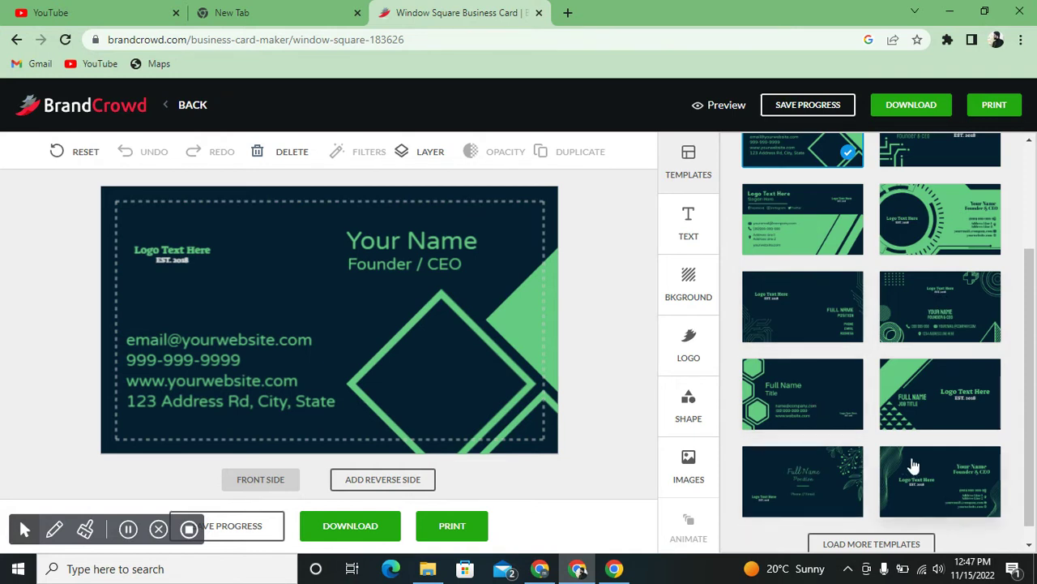
pyautogui.moveTo(1030, 421); pyautogui.dragTo(1034, 366)
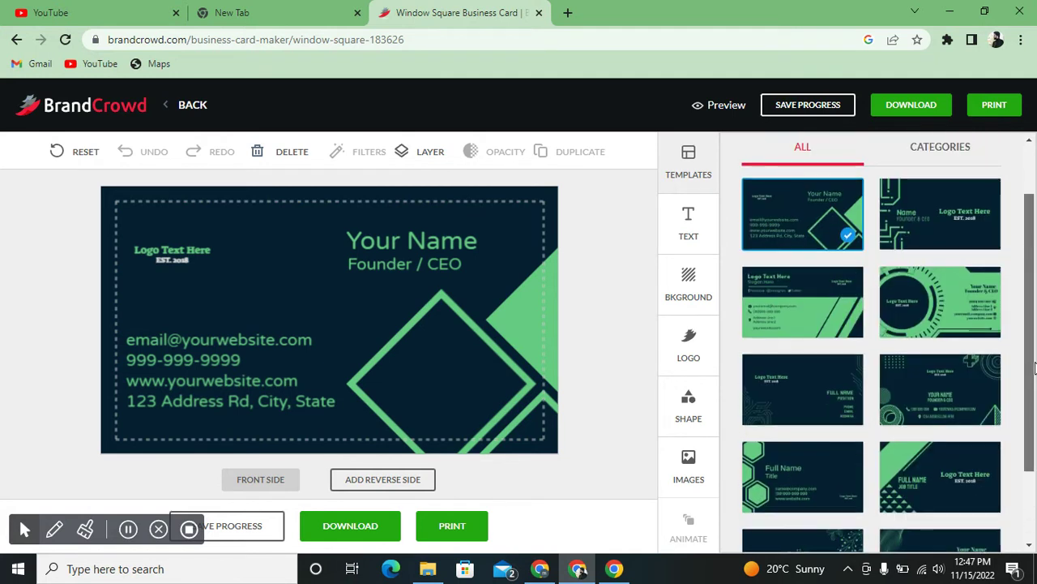
pyautogui.click(797, 322)
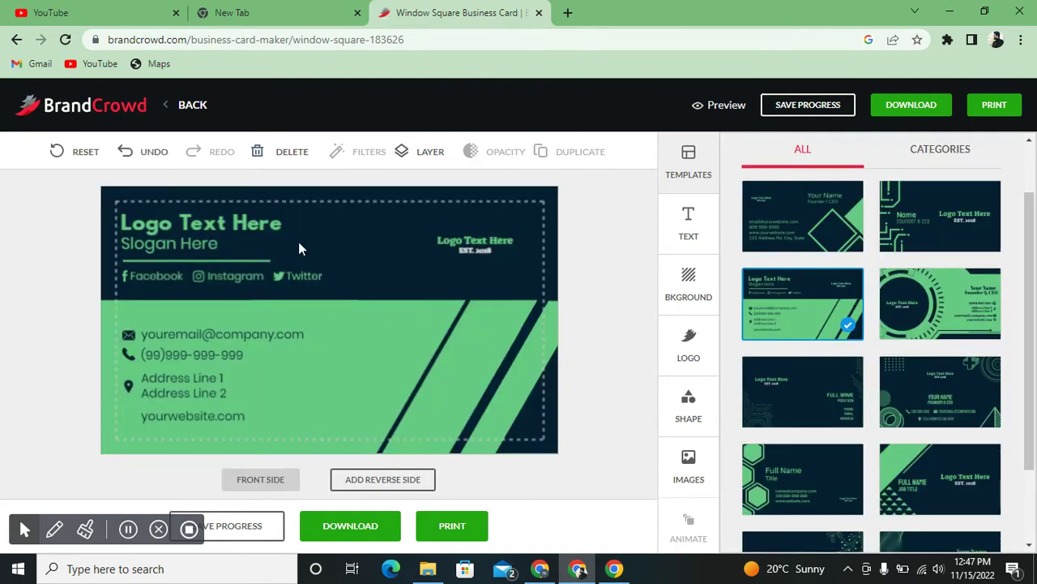
# - Replace the 'Logo Text Here' heading with the person's full name
pyautogui.click(260, 218)
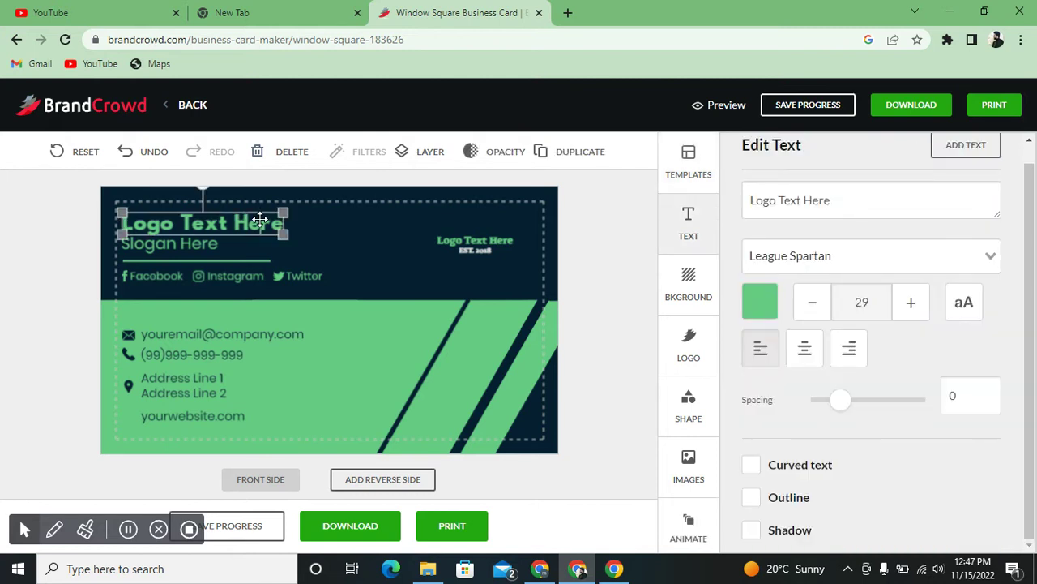
pyautogui.click(834, 210)
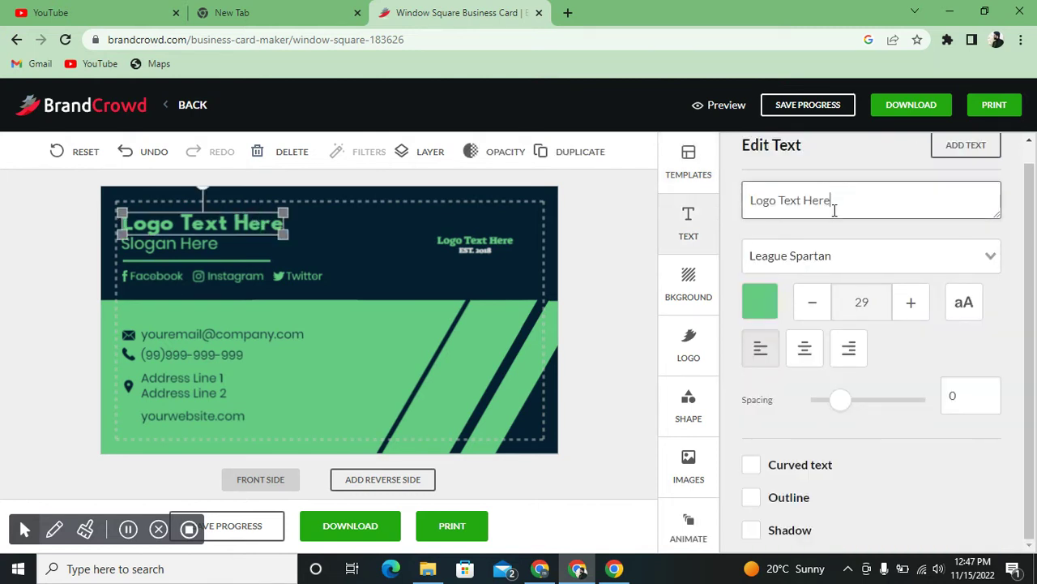
pyautogui.press('BackSpace')
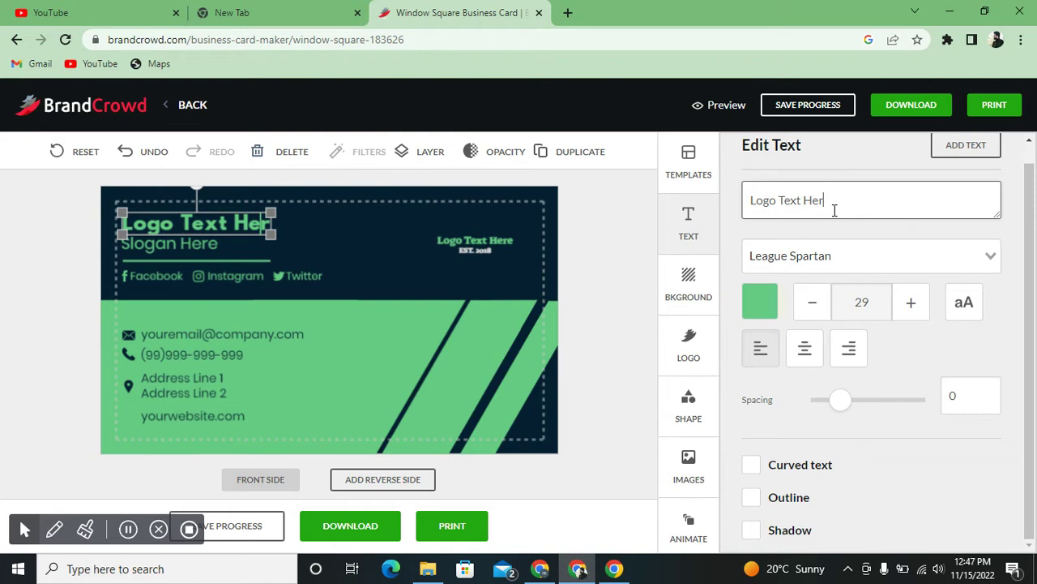
pyautogui.hotkey('ctrl', 'a')
pyautogui.press('BackSpace')
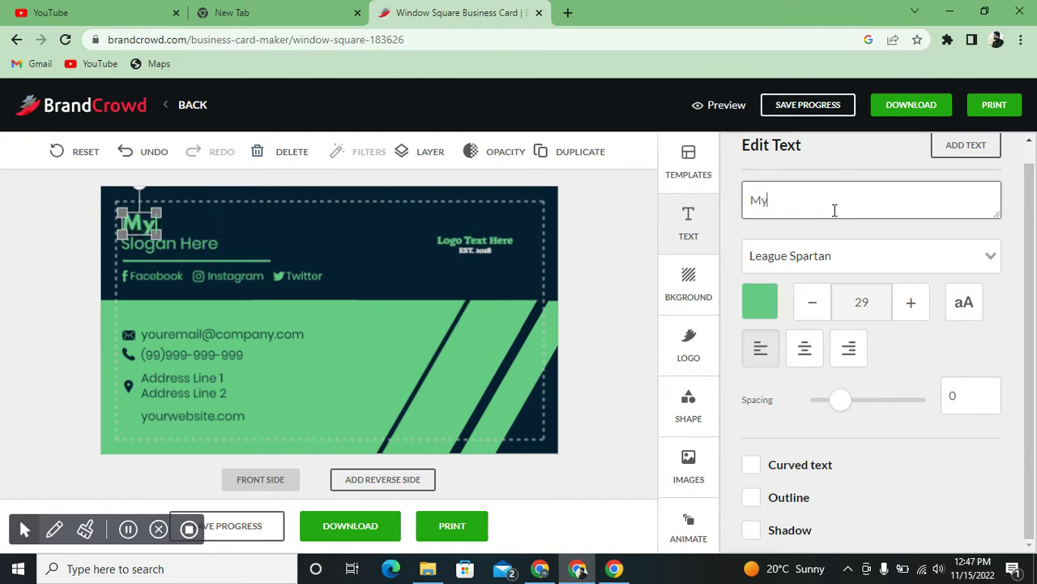
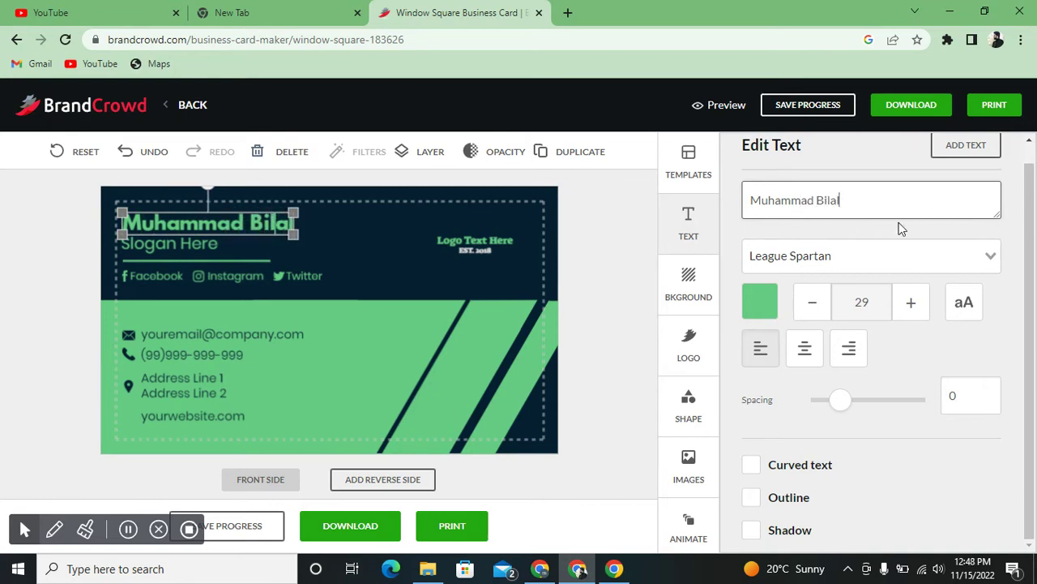
# - Change the 'Slogan Here' line to 'Youtuber'
pyautogui.click(198, 243)
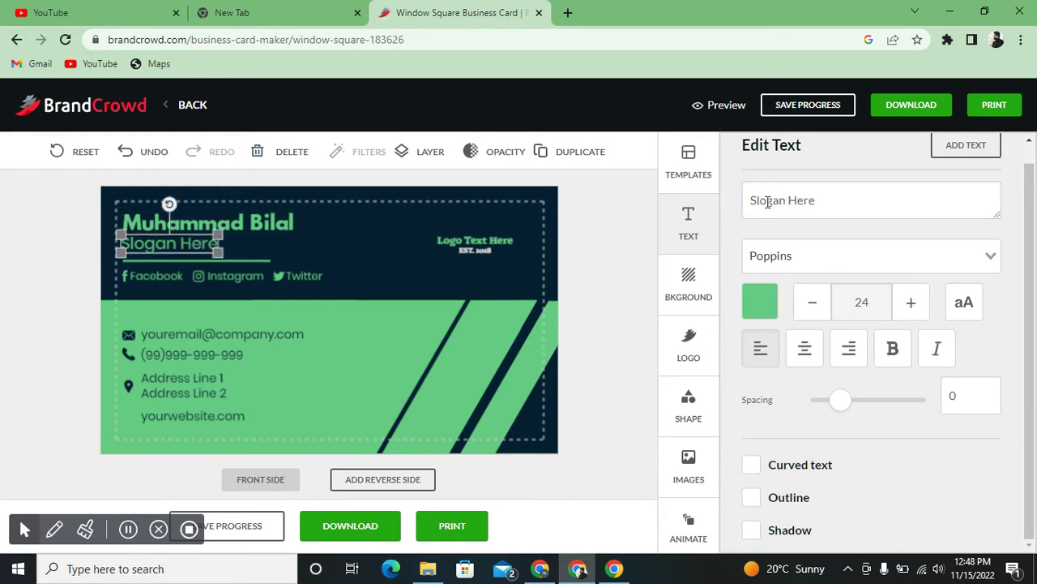
pyautogui.click(819, 199)
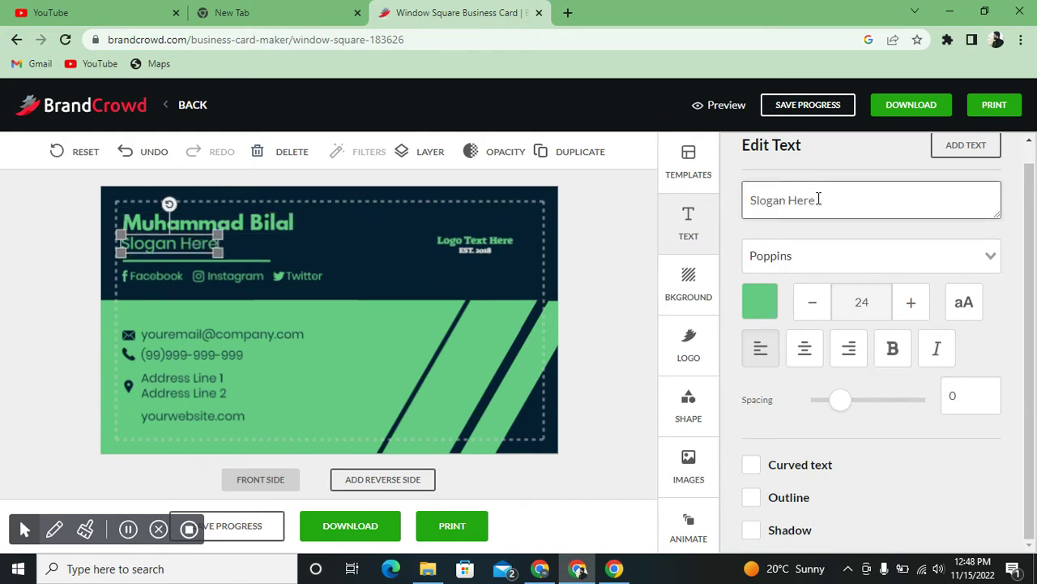
pyautogui.press('BackSpace')
pyautogui.press('BackSpace')
pyautogui.press('BackSpace')
pyautogui.press('BackSpace')
pyautogui.press('BackSpace')
pyautogui.press('BackSpace')
pyautogui.press('BackSpace')
pyautogui.press('BackSpace')
pyautogui.press('BackSpace')
pyautogui.press('BackSpace')
pyautogui.press('BackSpace')
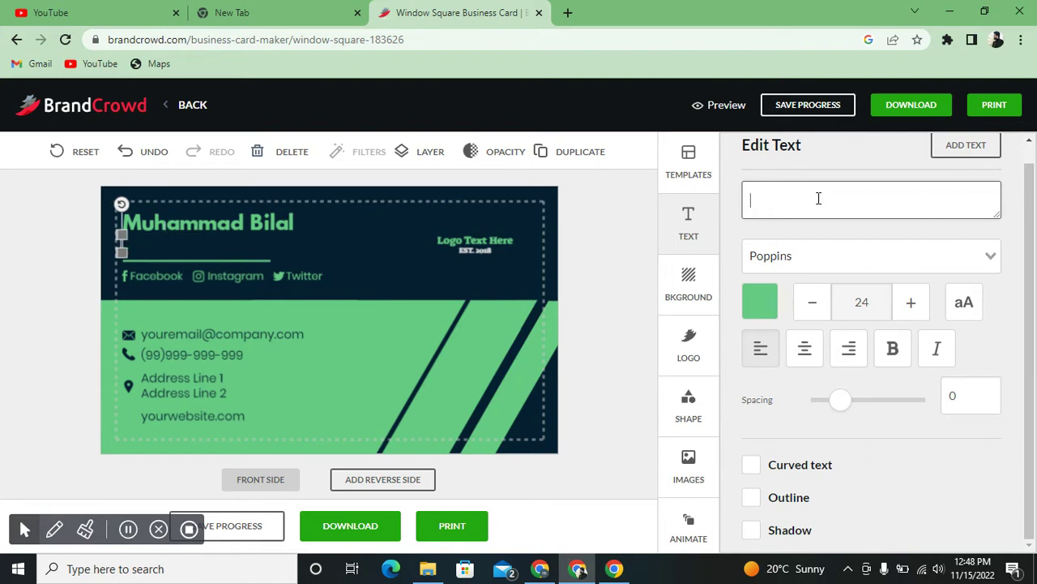
pyautogui.write('You')
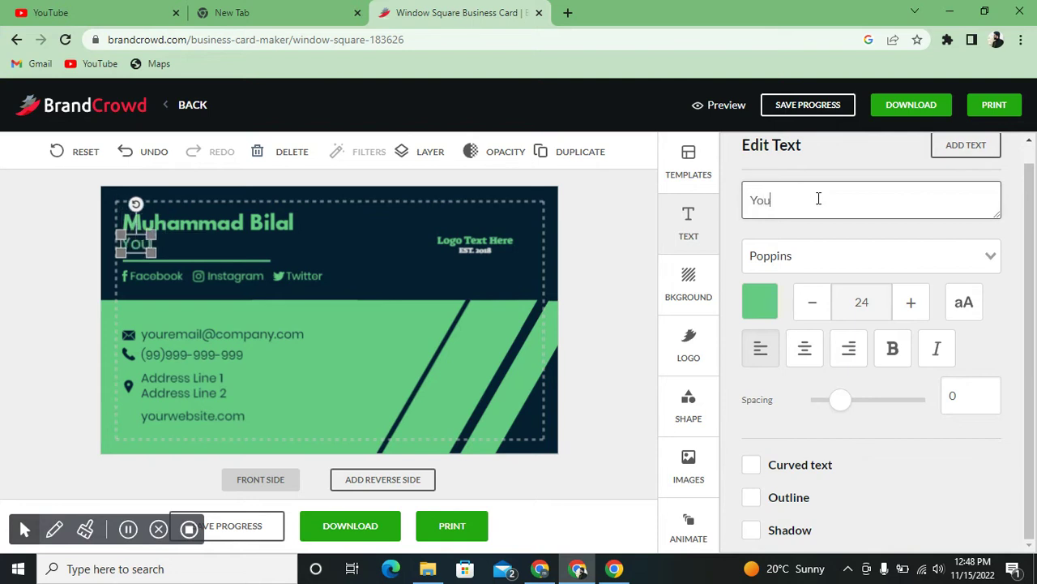
pyautogui.write('tuber')
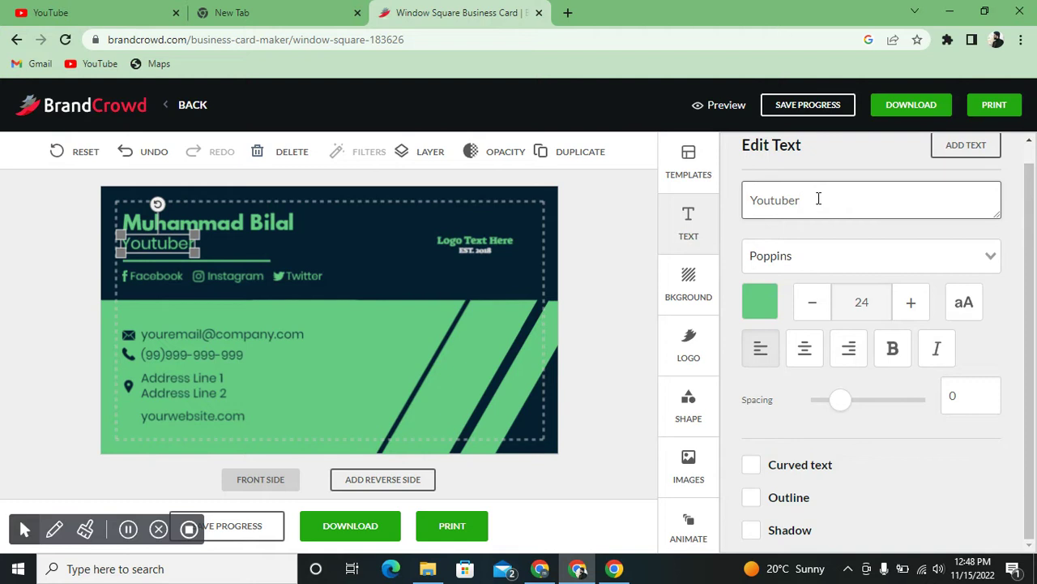
# - Colour the Youtuber title red
pyautogui.click(748, 311)
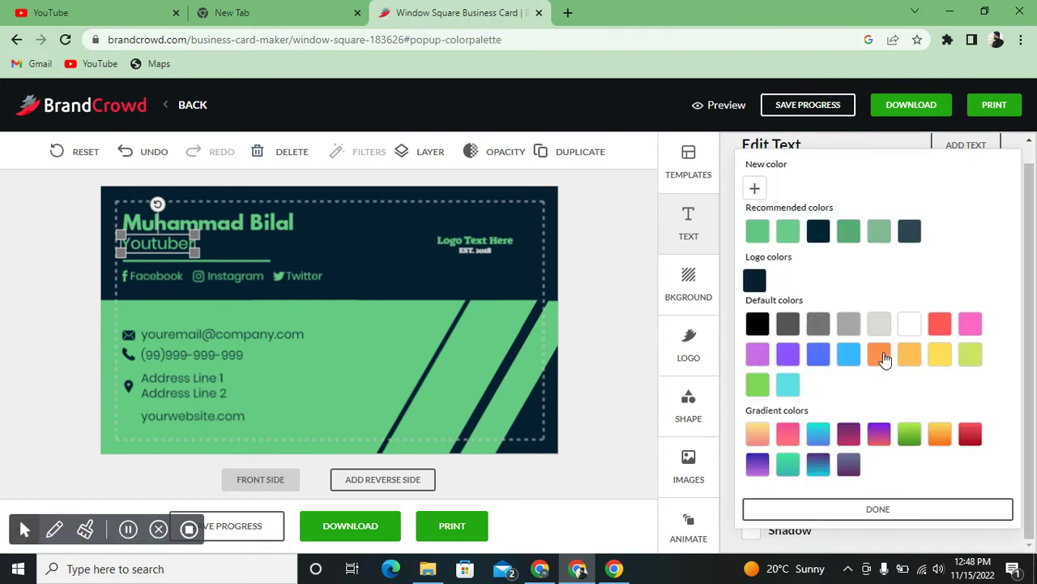
pyautogui.click(941, 328)
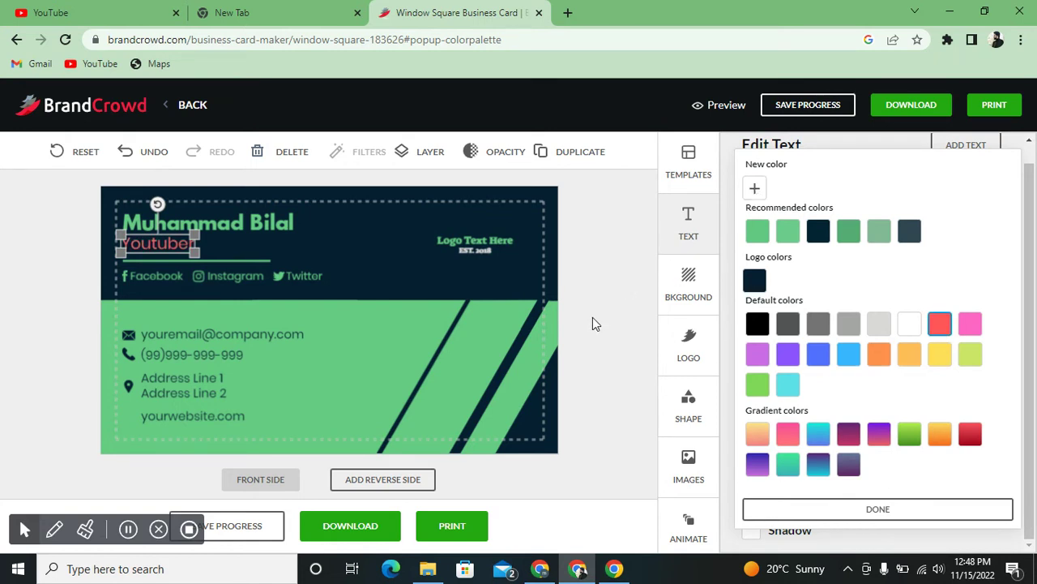
pyautogui.click(592, 317)
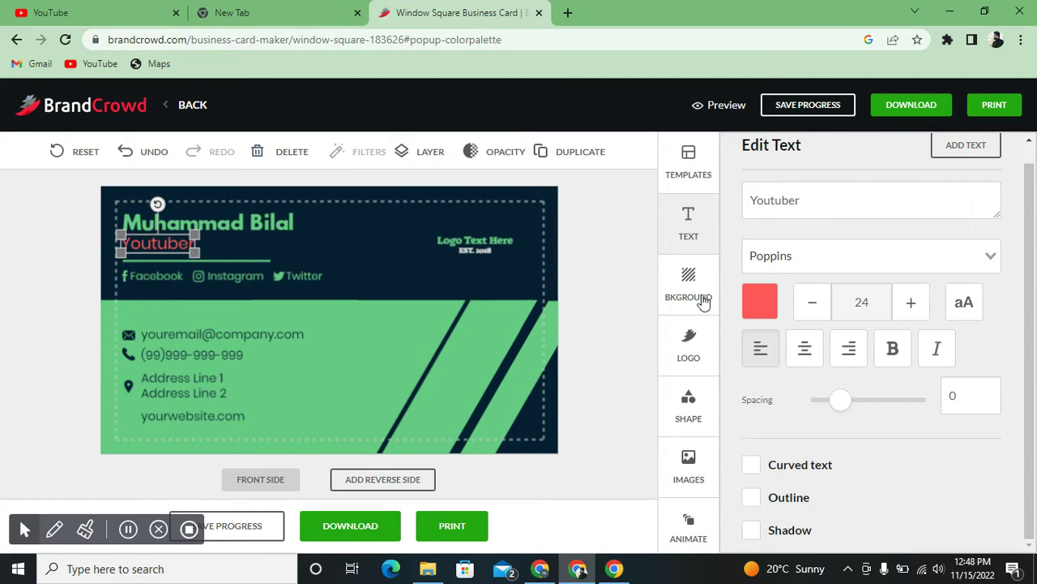
# - Try Rabbid Highway Sign II, then settle on Abril Fatface for the Youtuber title
pyautogui.click(874, 258)
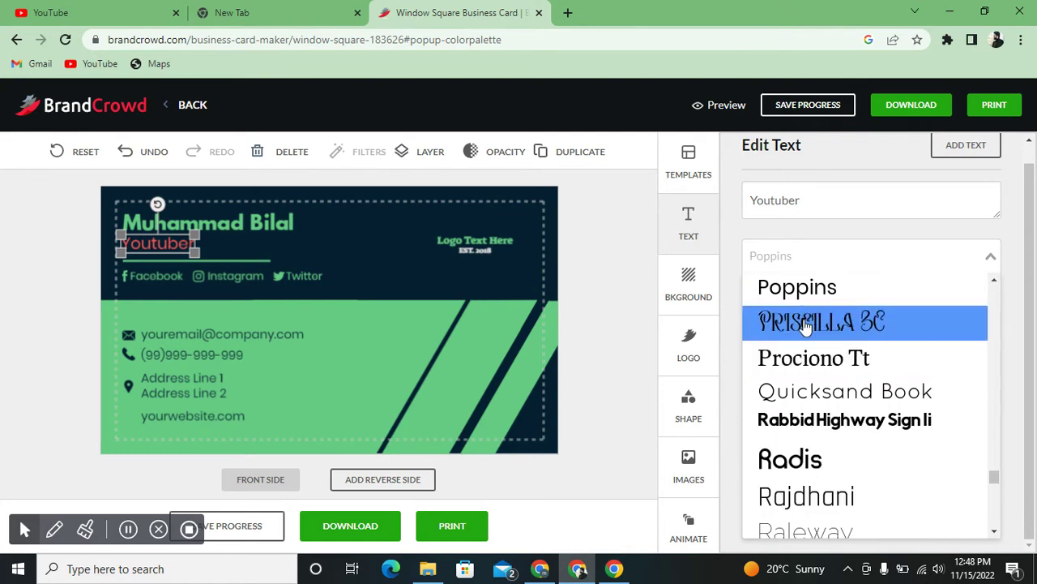
pyautogui.press('Escape')
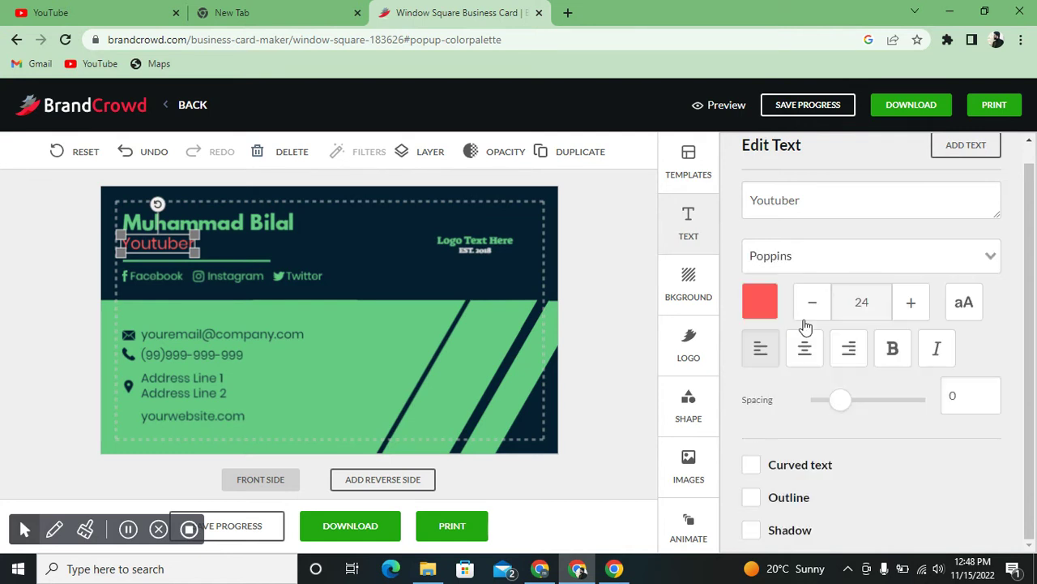
pyautogui.click(813, 267)
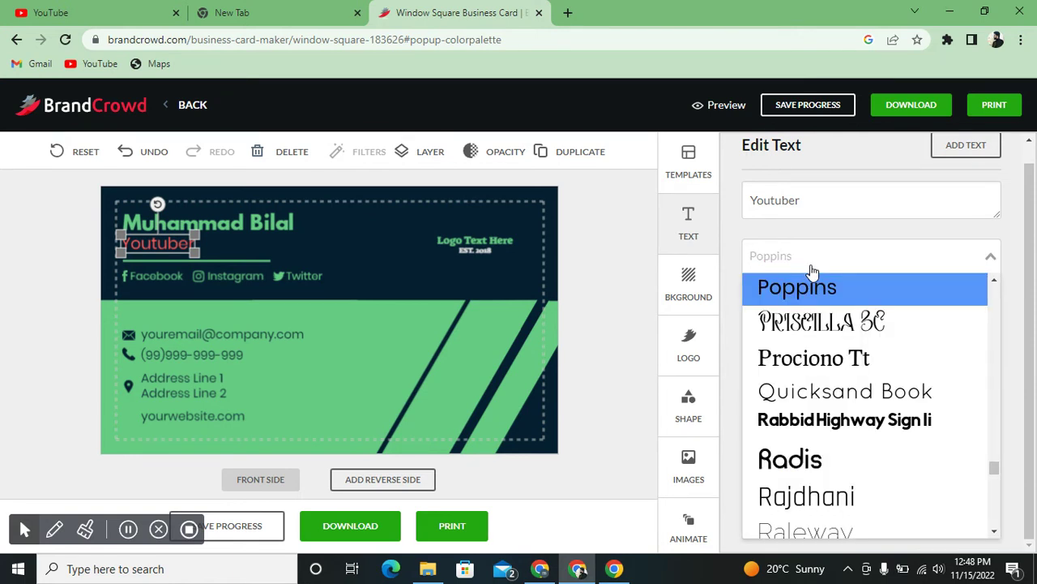
pyautogui.click(806, 427)
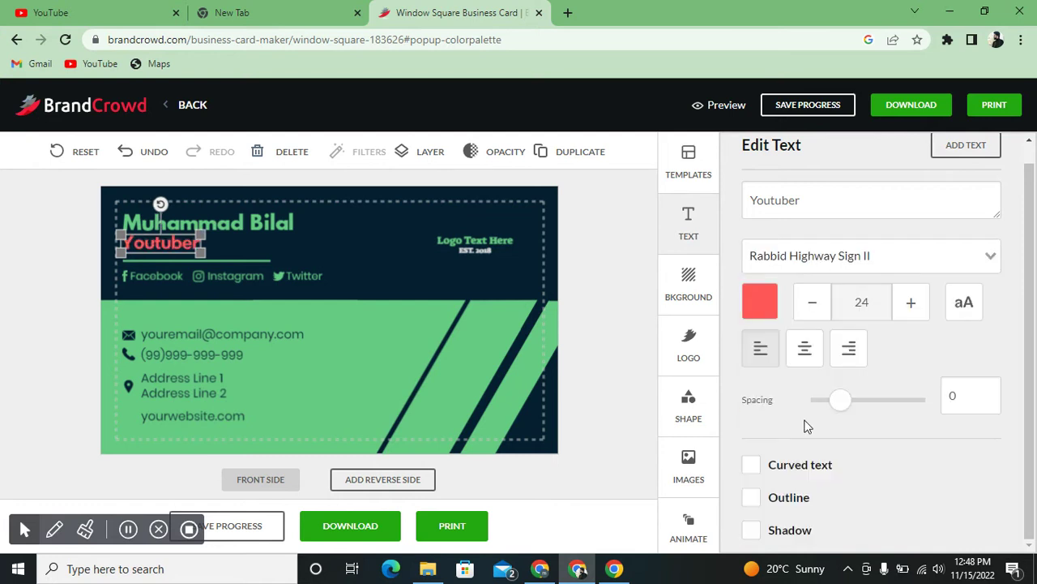
pyautogui.click(821, 261)
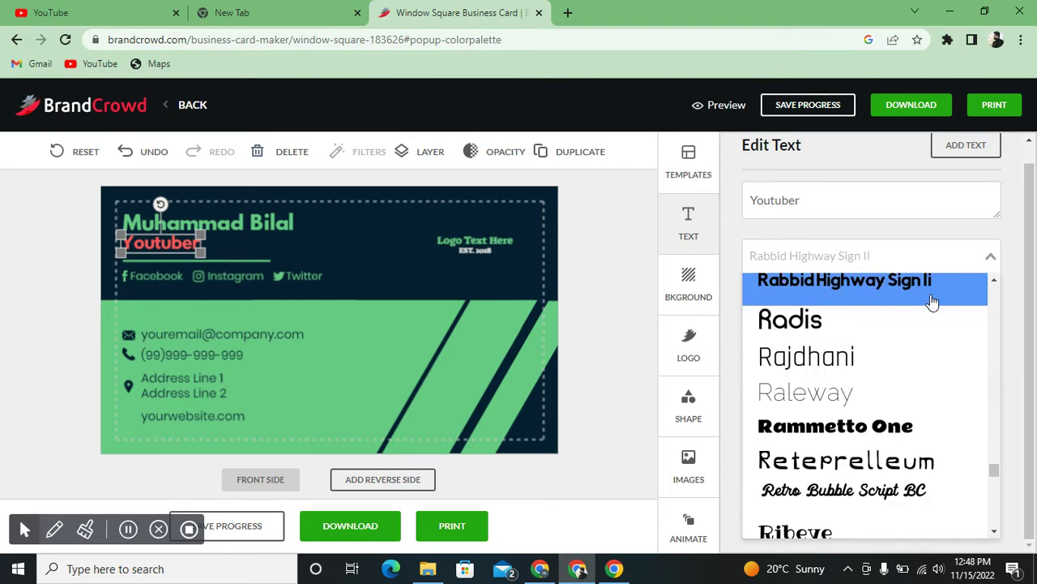
pyautogui.moveTo(995, 467); pyautogui.dragTo(990, 280)
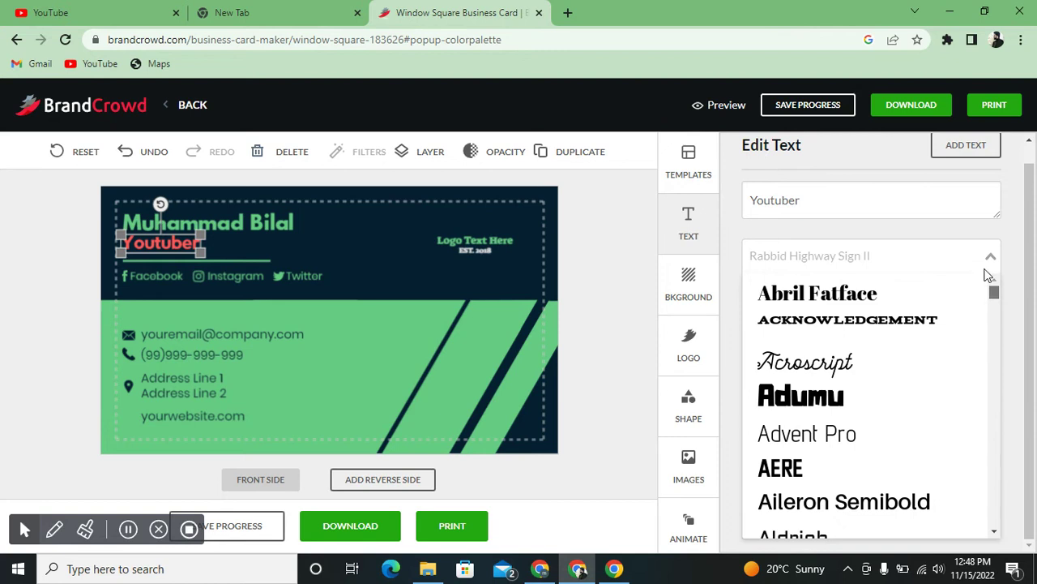
pyautogui.click(870, 302)
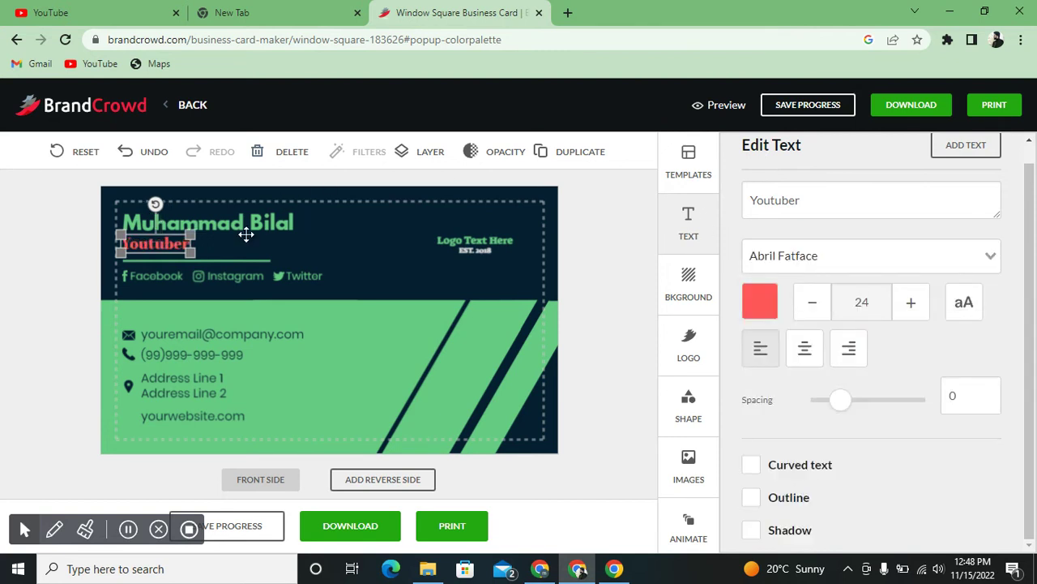
pyautogui.click(169, 276)
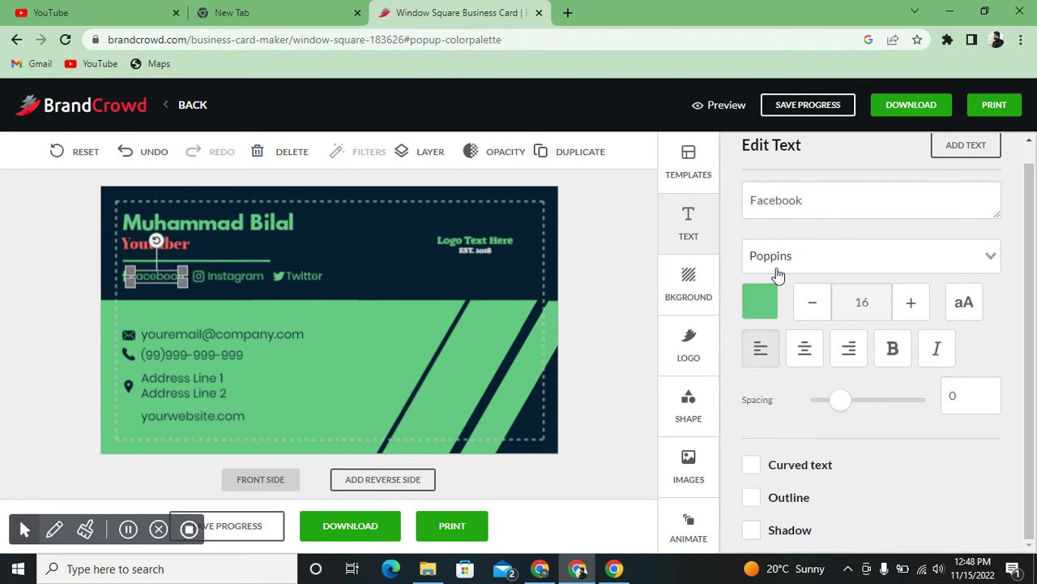
# - Replace the Facebook label with the owner's handle and colour it light blue
pyautogui.click(807, 204)
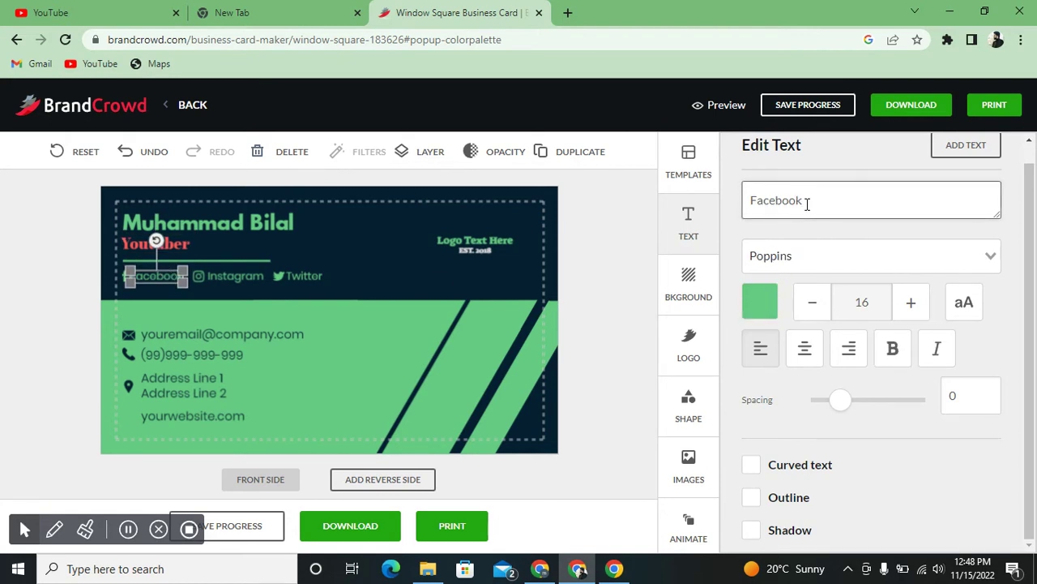
pyautogui.doubleClick(807, 203)
pyautogui.press('BackSpace')
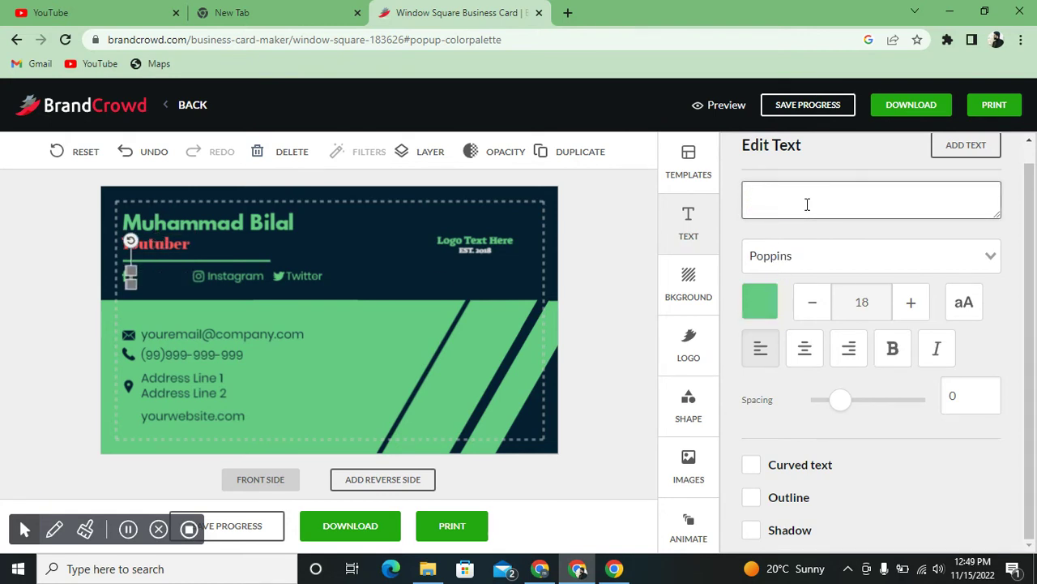
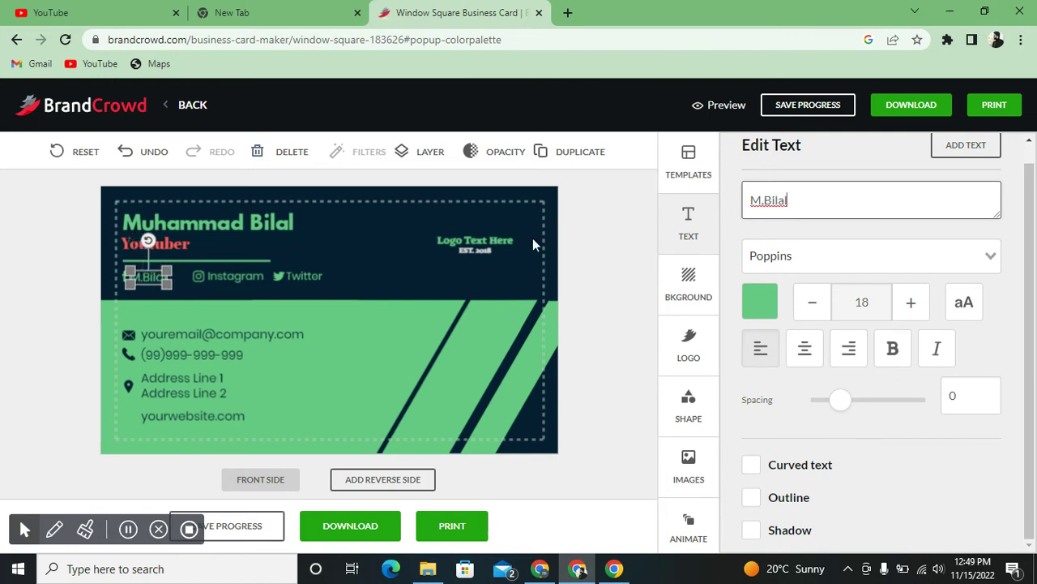
pyautogui.click(245, 276)
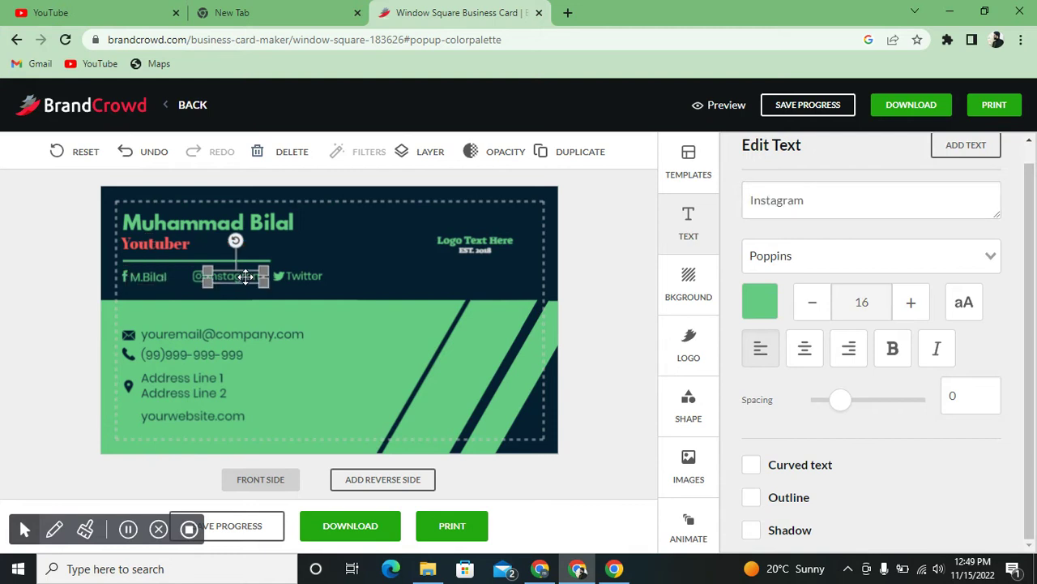
pyautogui.click(136, 275)
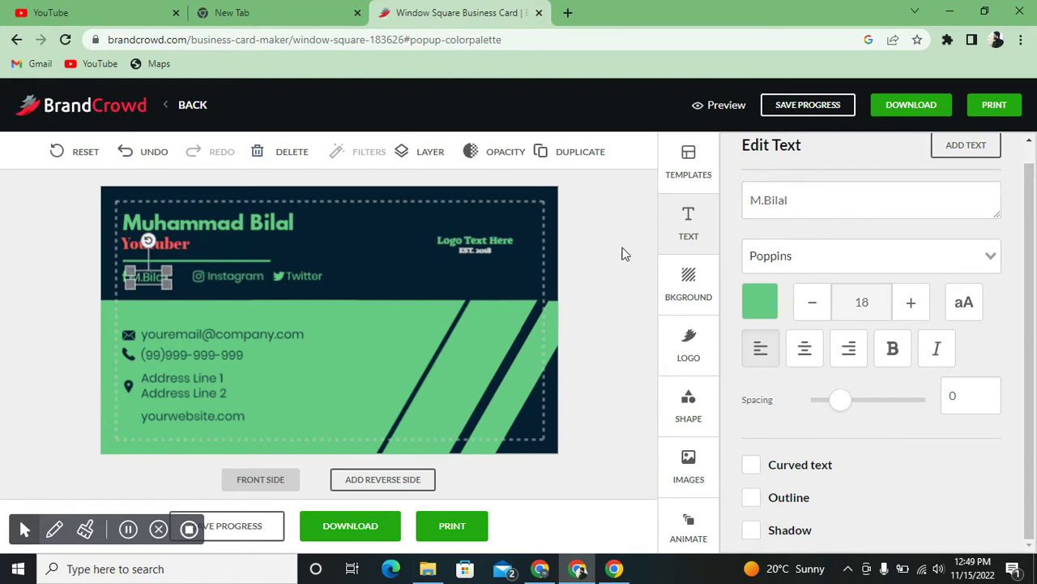
pyautogui.click(769, 301)
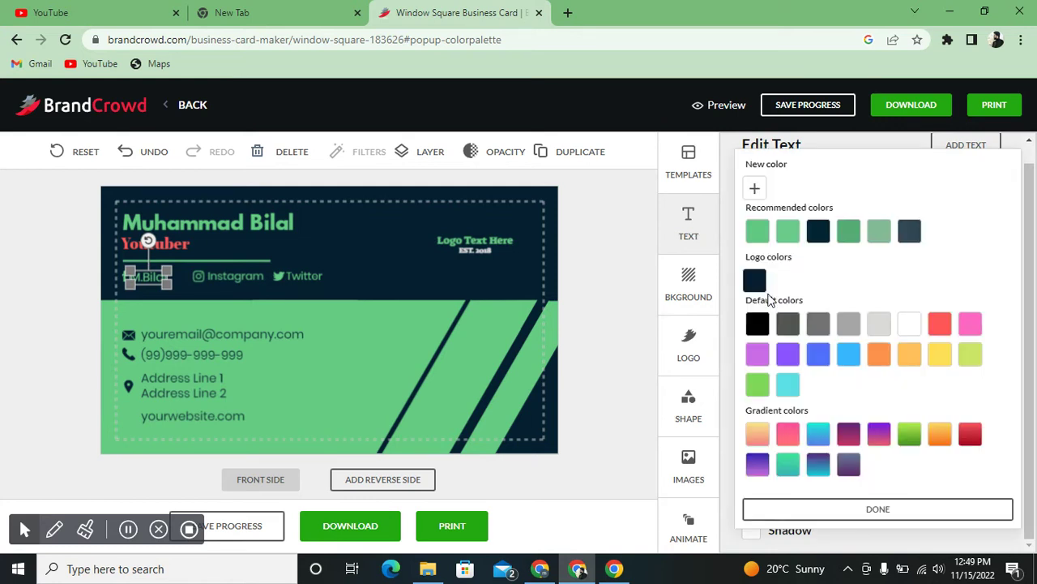
pyautogui.click(819, 356)
pyautogui.click(844, 358)
pyautogui.click(227, 277)
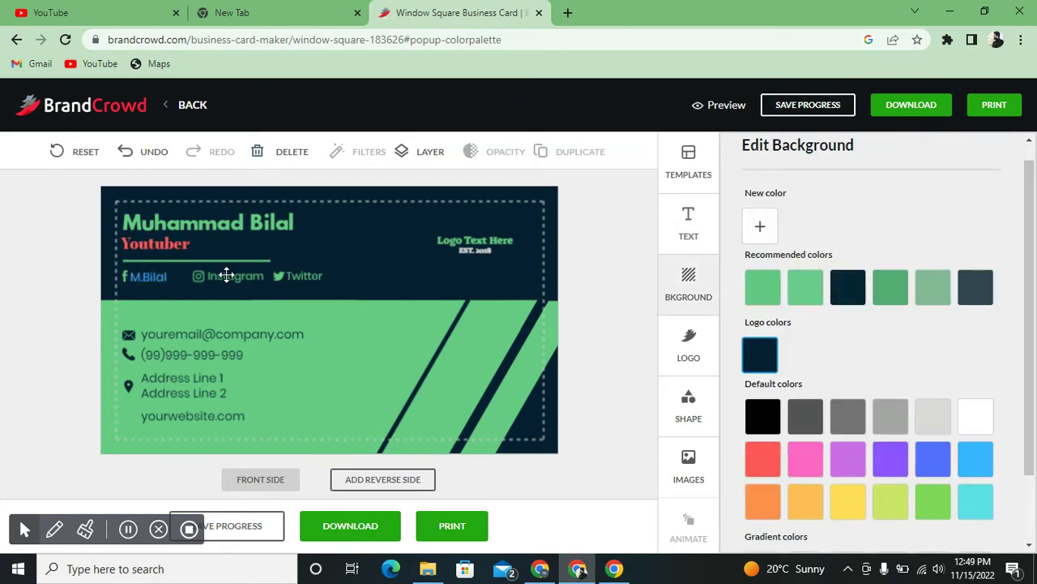
# - Replace the Instagram and Twitter labels with the owner's handles
pyautogui.click(225, 275)
pyautogui.click(817, 209)
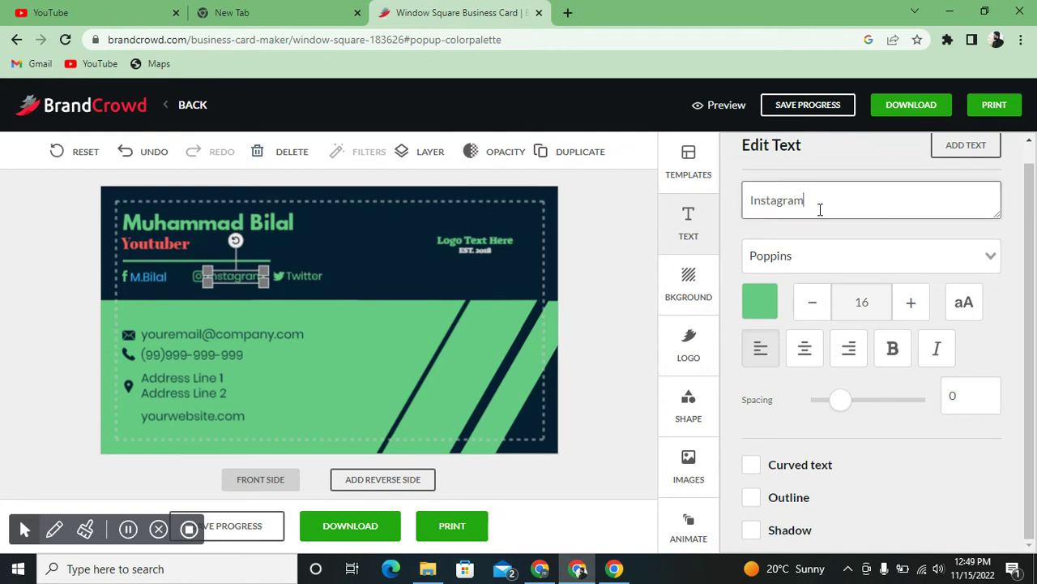
pyautogui.hotkey('ctrl', 'a')
pyautogui.press('BackSpace')
pyautogui.write('Smiley')
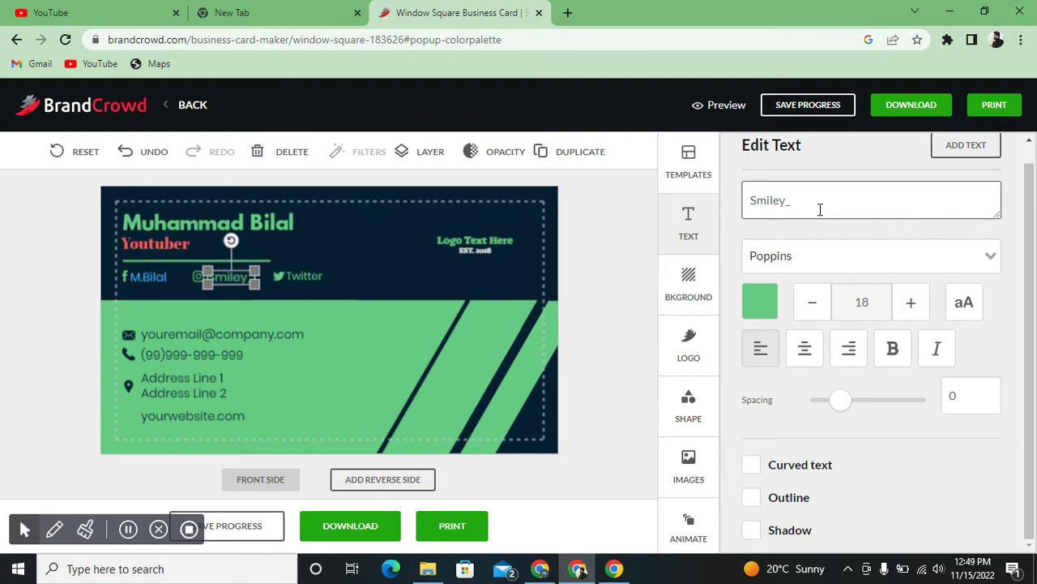
pyautogui.write(' 6k')
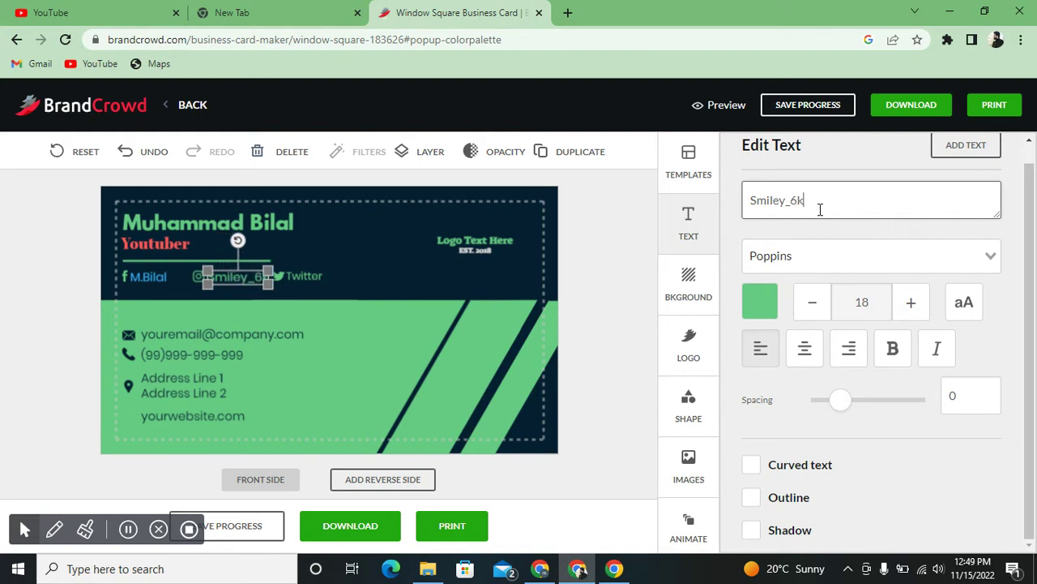
pyautogui.click(316, 276)
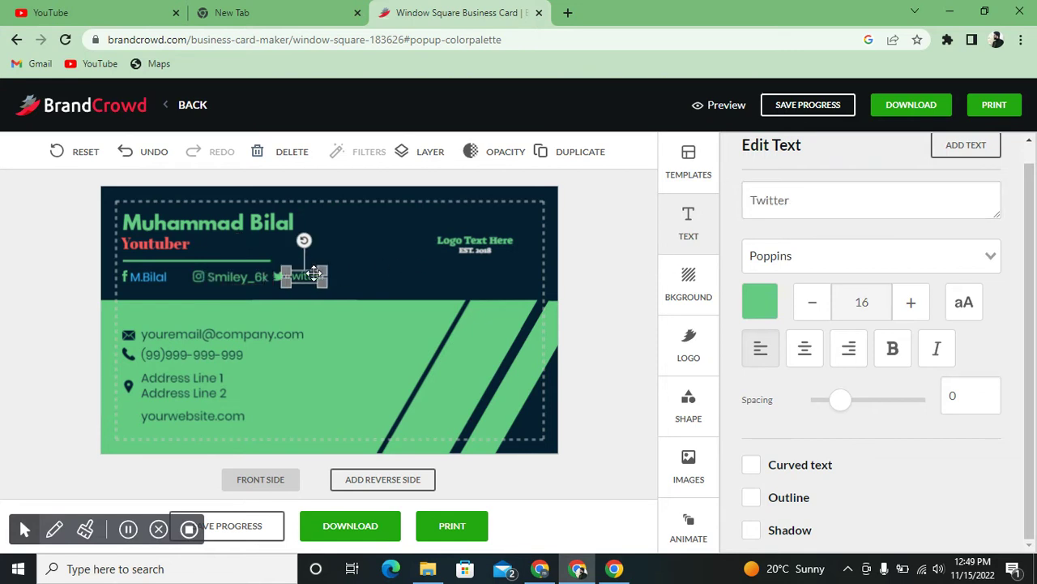
pyautogui.click(792, 206)
pyautogui.hotkey('ctrl', 'a')
pyautogui.press('BackSpace')
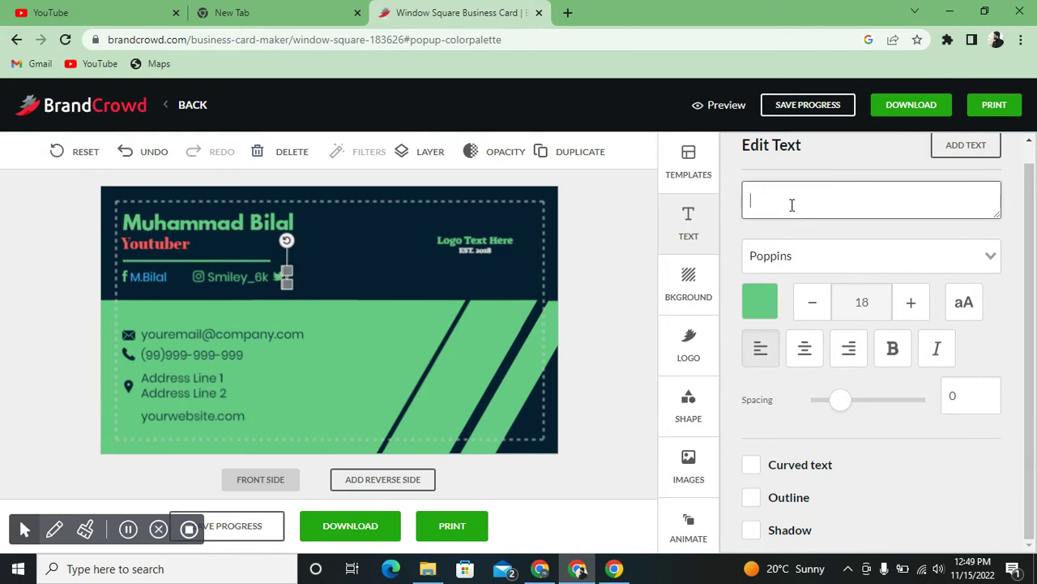
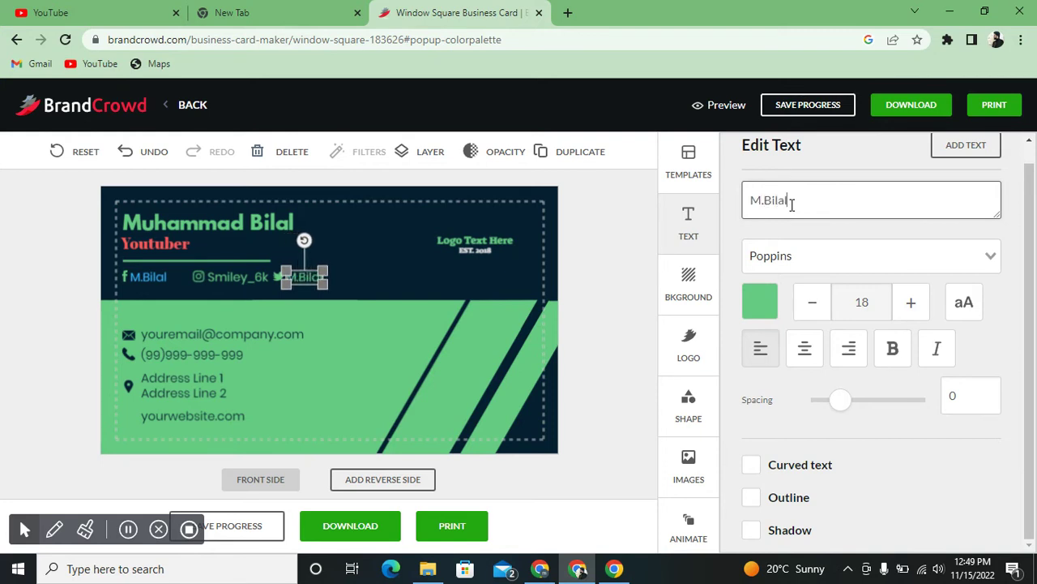
pyautogui.click(432, 270)
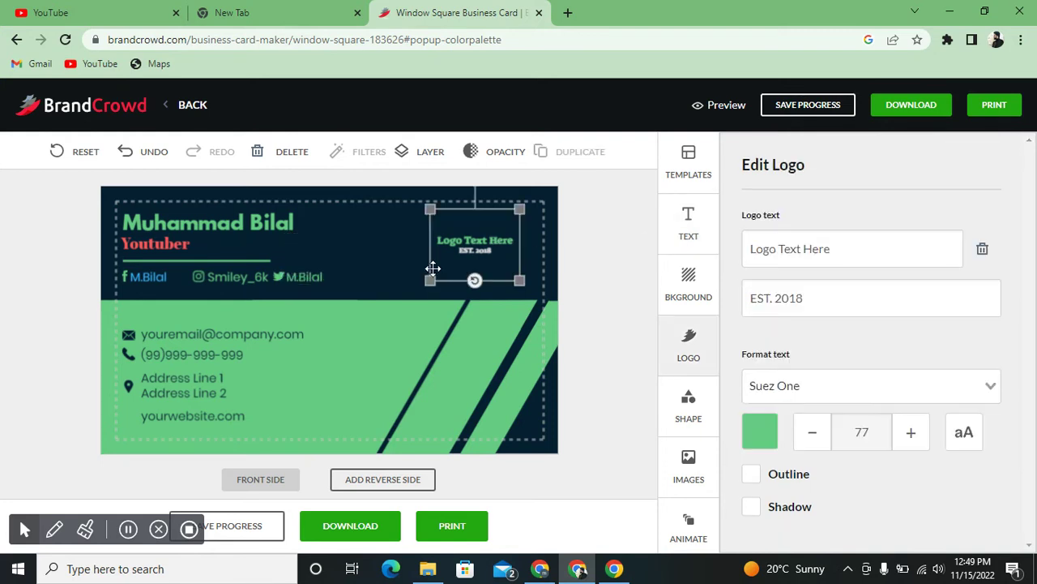
pyautogui.click(235, 277)
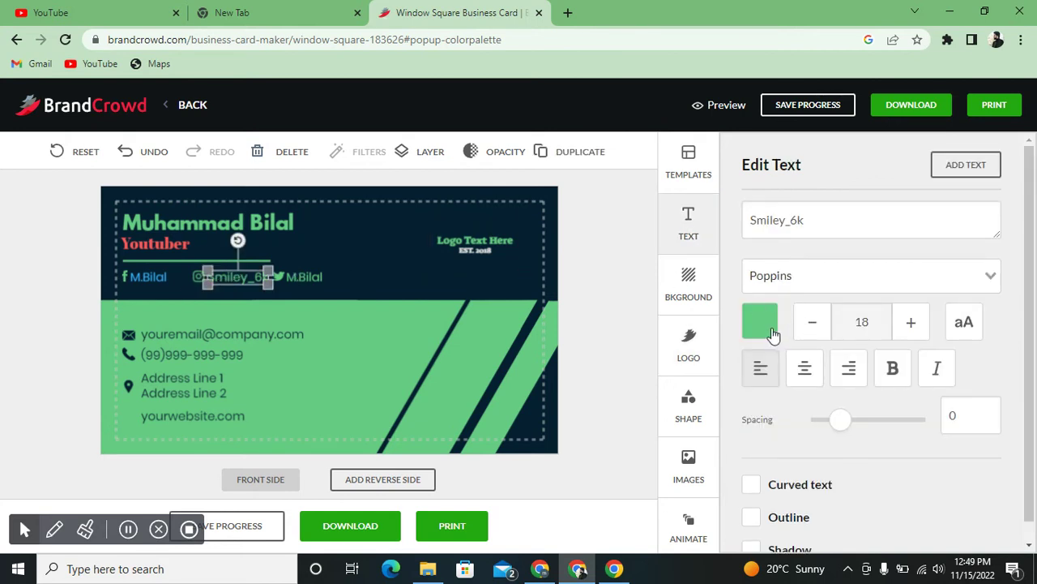
pyautogui.click(770, 331)
pyautogui.click(938, 361)
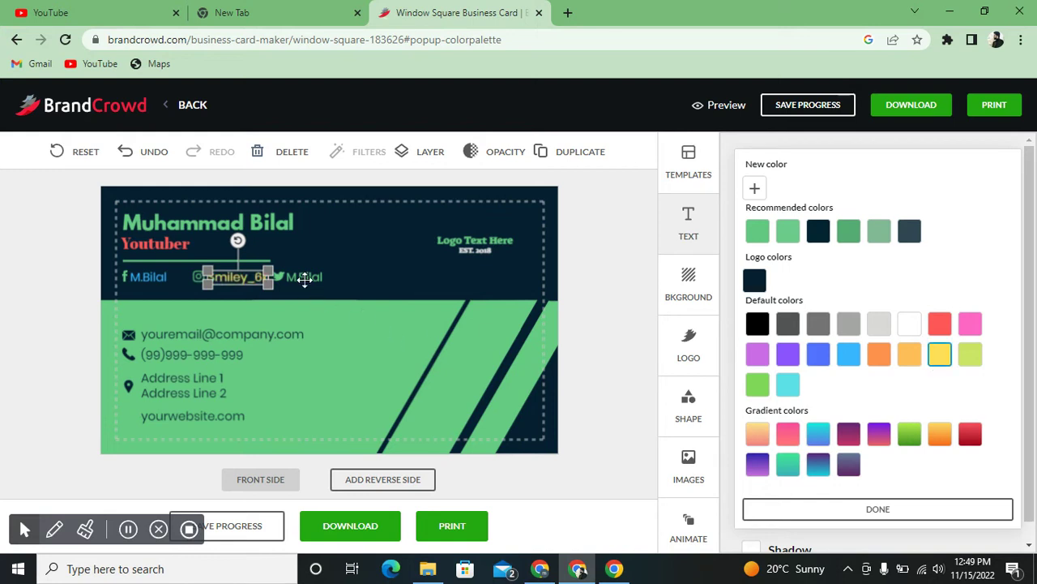
pyautogui.click(304, 279)
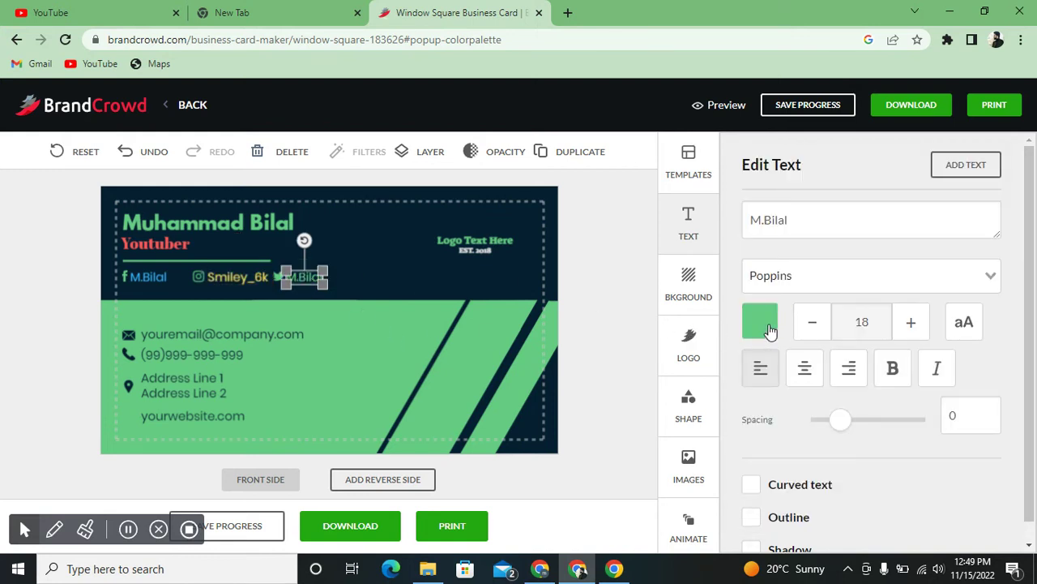
pyautogui.click(761, 324)
pyautogui.click(758, 467)
pyautogui.click(819, 434)
pyautogui.click(438, 273)
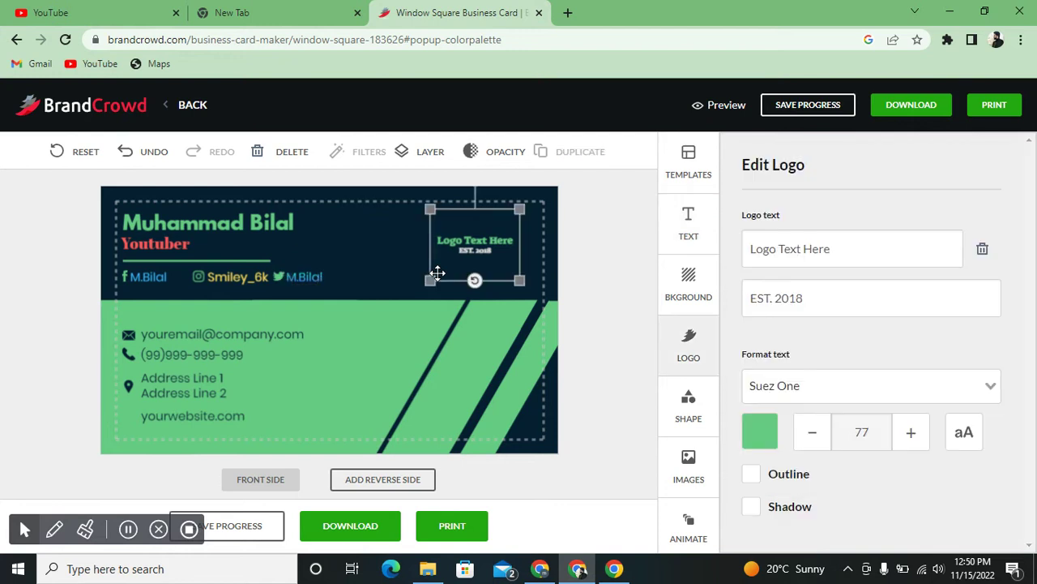
pyautogui.click(199, 277)
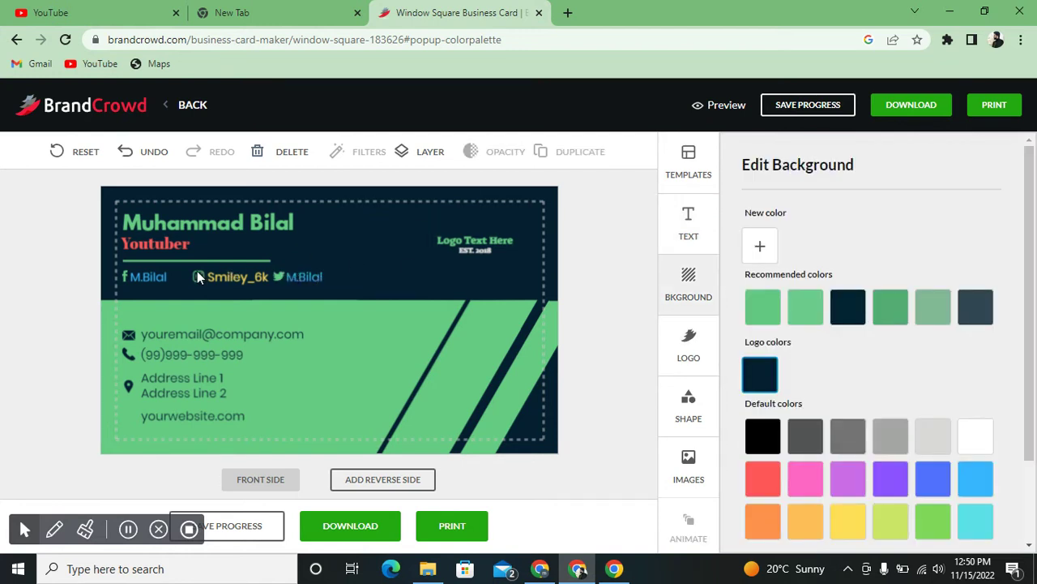
pyautogui.click(276, 276)
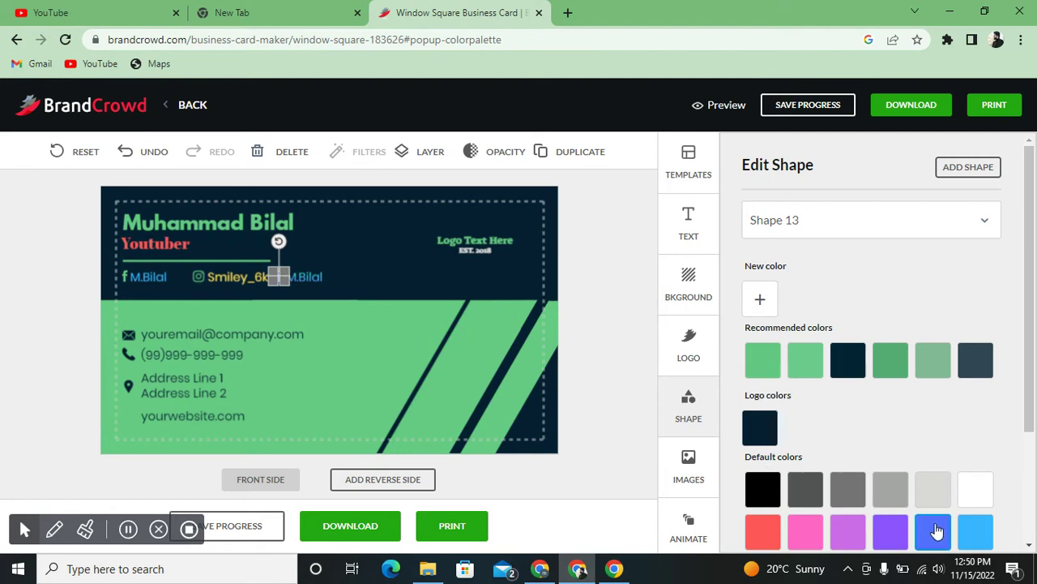
pyautogui.click(491, 307)
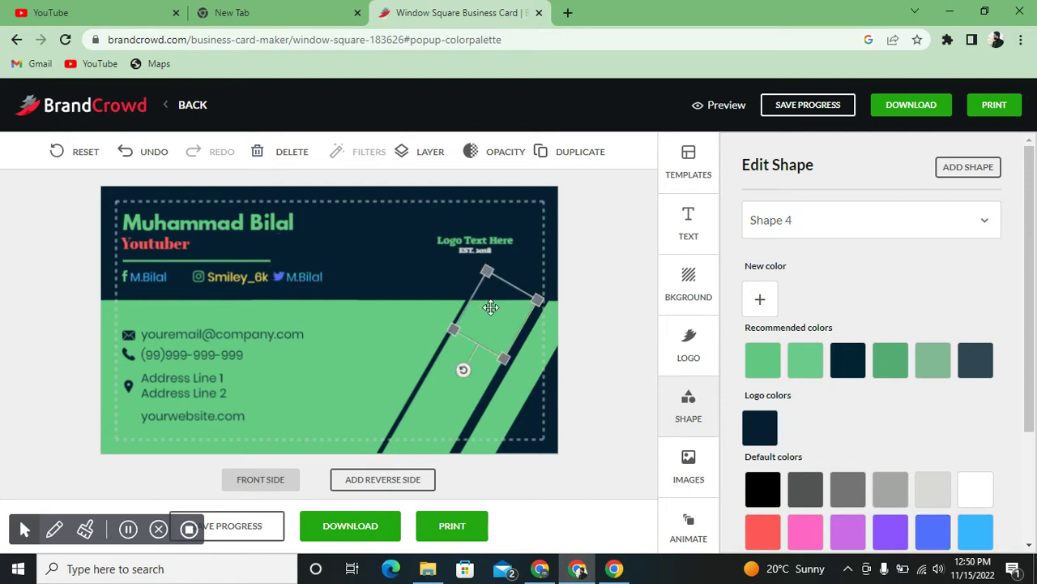
pyautogui.click(196, 276)
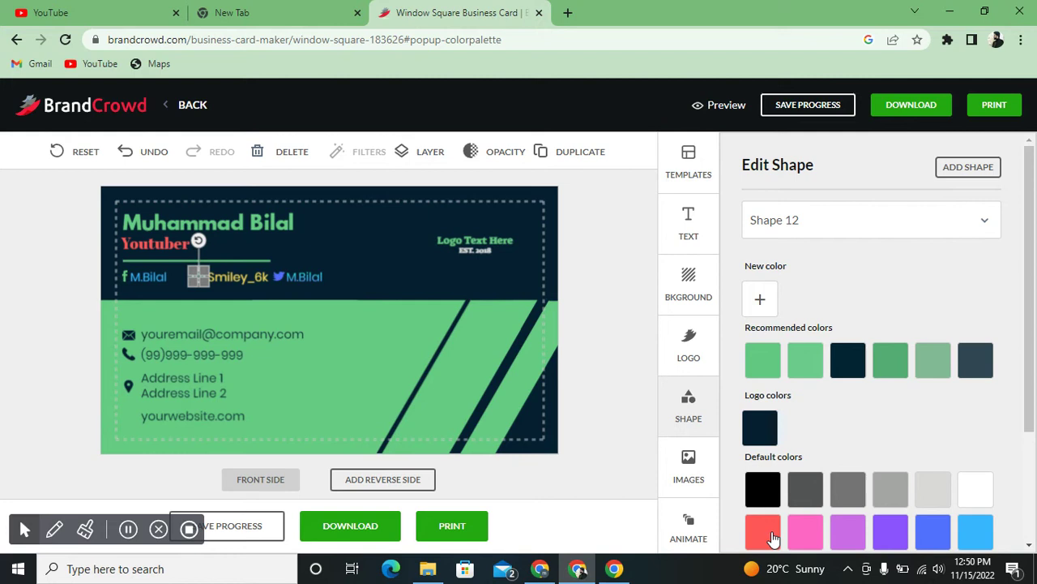
pyautogui.click(773, 535)
pyautogui.click(371, 287)
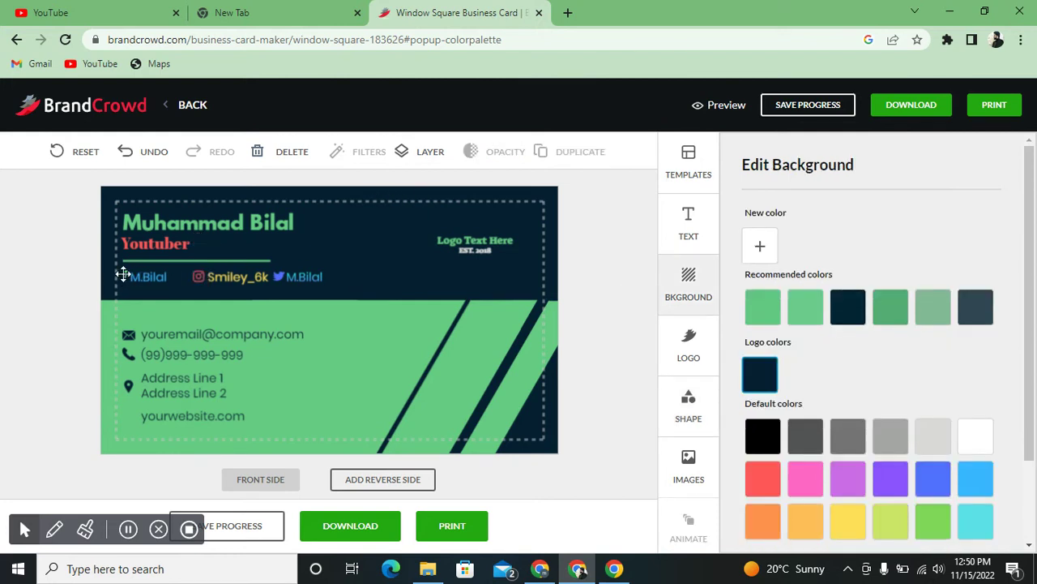
pyautogui.click(122, 274)
pyautogui.click(927, 535)
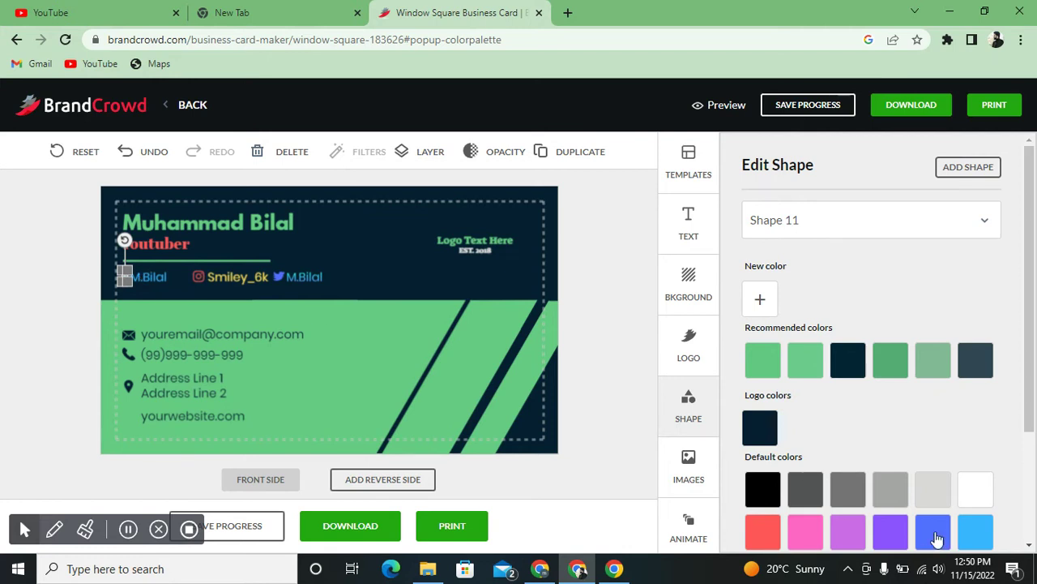
pyautogui.click(510, 375)
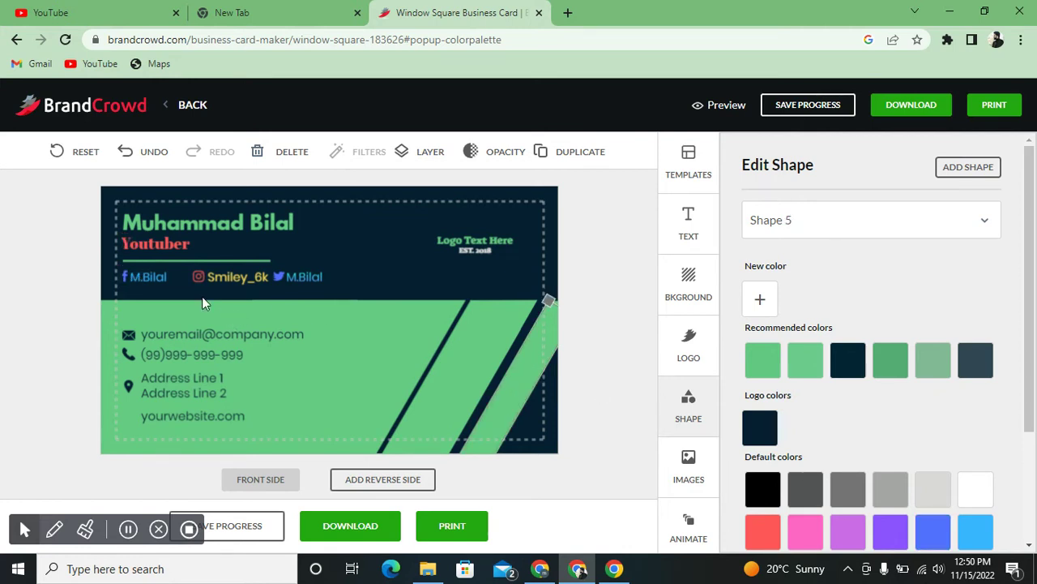
# - Change the logo text to 'Youtuber' and colour it red
pyautogui.click(462, 237)
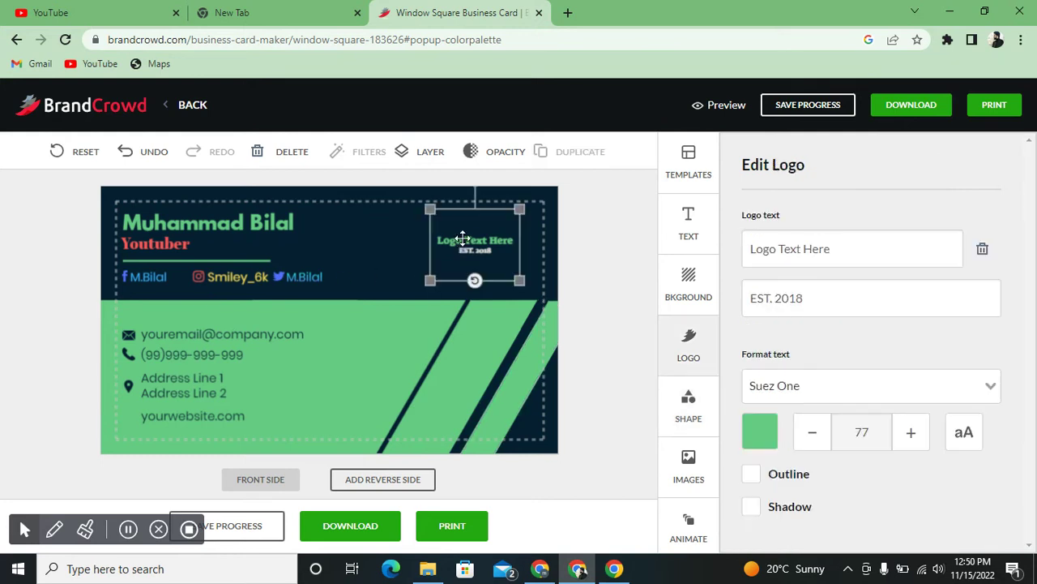
pyautogui.doubleClick(833, 250)
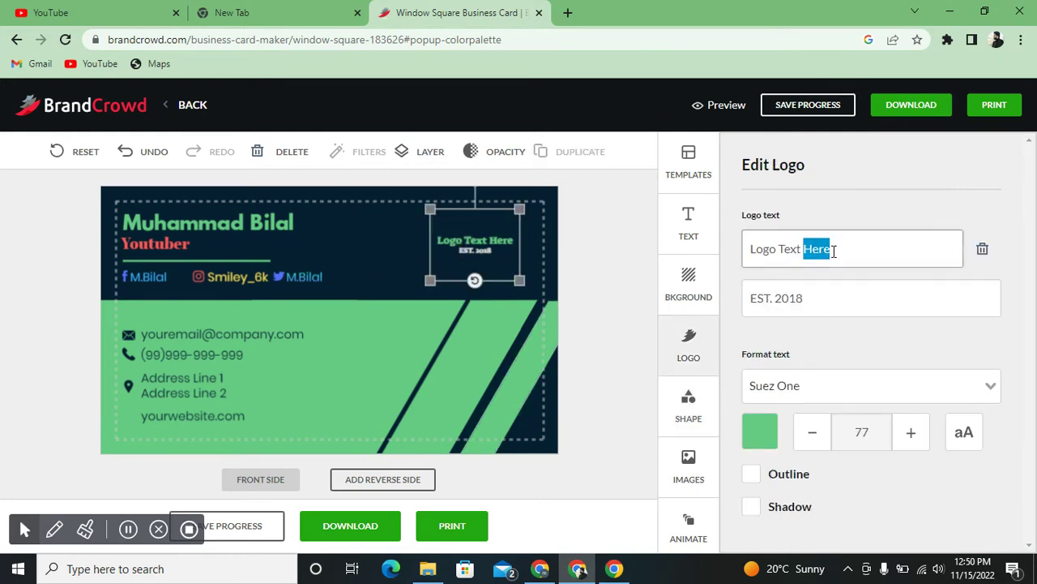
pyautogui.press('BackSpace')
pyautogui.press('BackSpace')
pyautogui.press('BackSpace')
pyautogui.press('BackSpace')
pyautogui.press('BackSpace')
pyautogui.press('BackSpace')
pyautogui.press('BackSpace')
pyautogui.press('BackSpace')
pyautogui.press('BackSpace')
pyautogui.press('BackSpace')
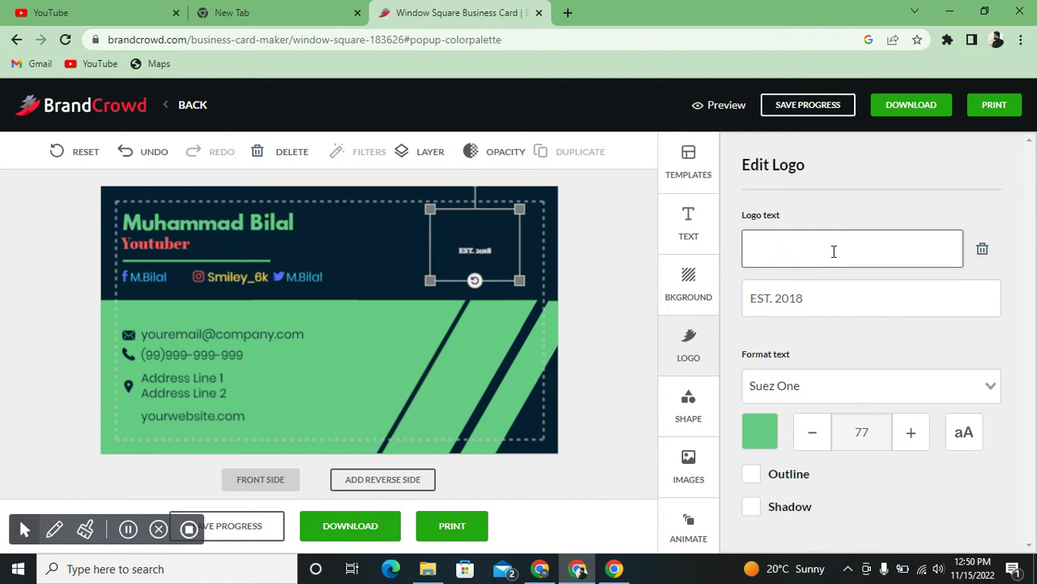
pyautogui.write('Y')
pyautogui.press('BackSpace')
pyautogui.write('Youtuber')
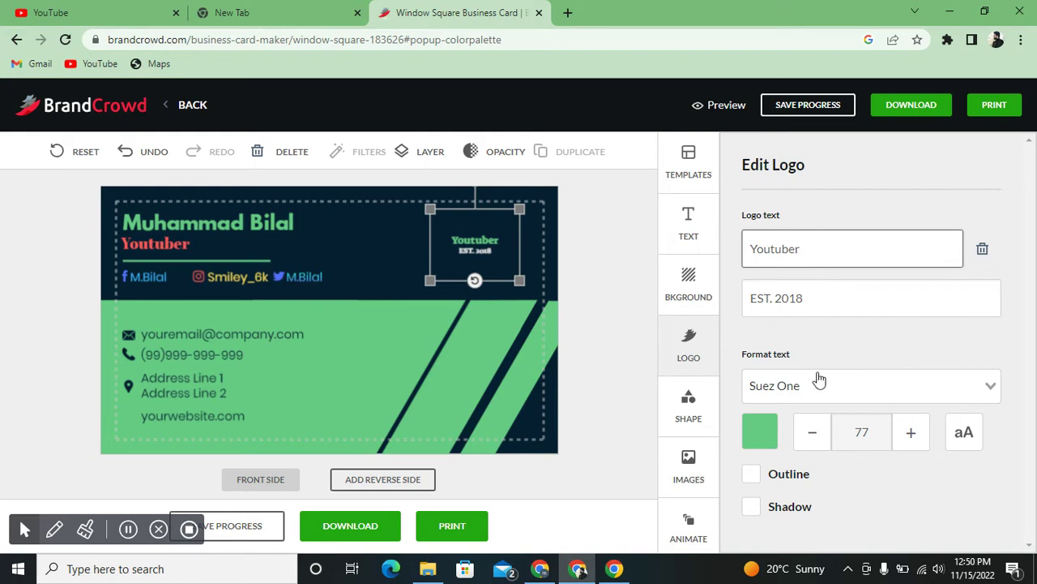
pyautogui.click(762, 426)
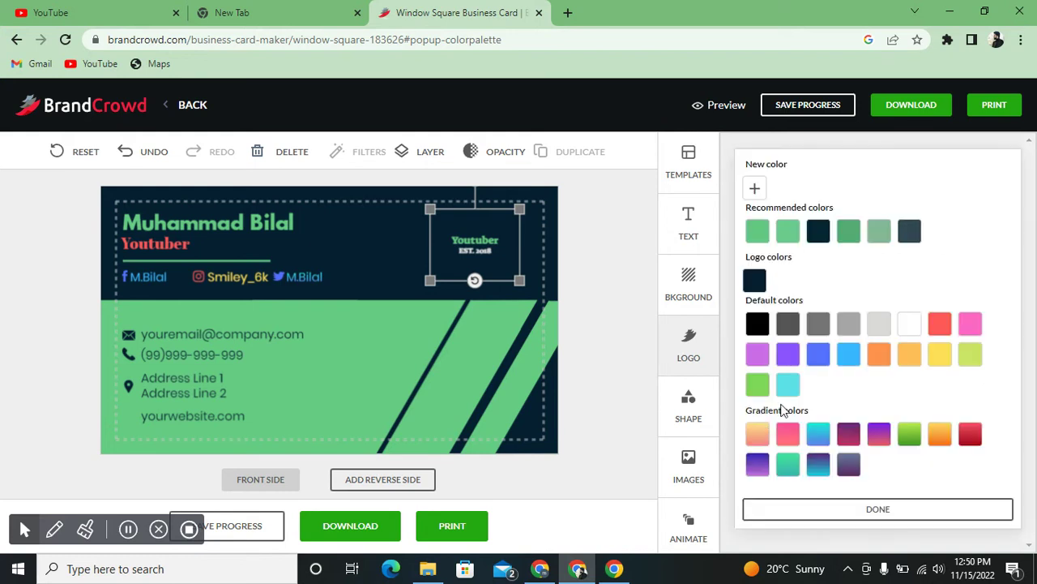
pyautogui.click(969, 436)
pyautogui.click(576, 226)
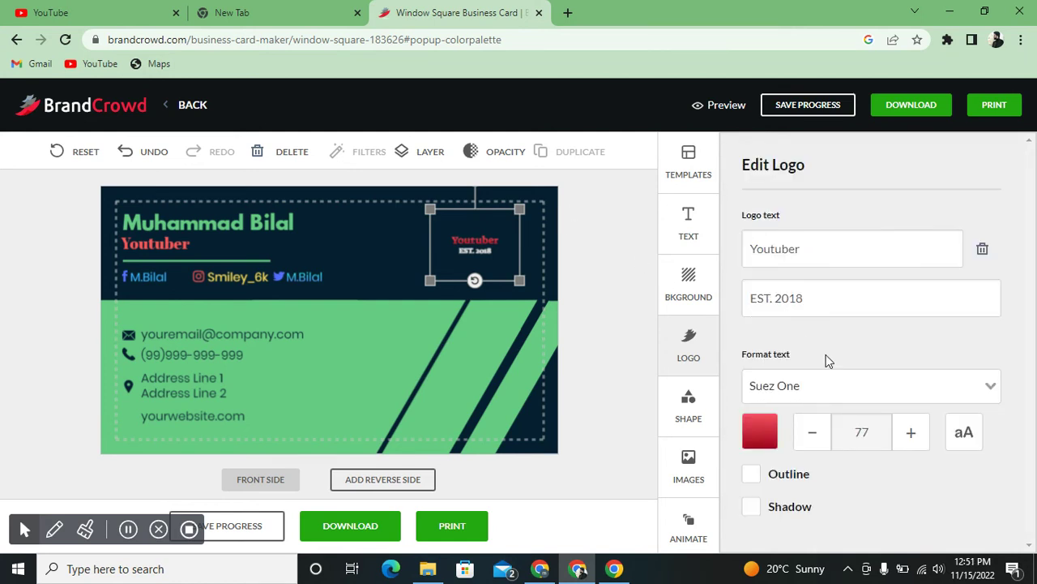
# - Enlarge the Youtuber logo text to size 109 and nudge it slightly upward
pyautogui.click(915, 443)
pyautogui.click(915, 443)
pyautogui.click(915, 444)
pyautogui.click(915, 443)
pyautogui.click(915, 443)
pyautogui.click(915, 443)
pyautogui.click(915, 444)
pyautogui.click(915, 443)
pyautogui.click(915, 443)
pyautogui.click(915, 443)
pyautogui.click(915, 443)
pyautogui.doubleClick(915, 443)
pyautogui.click(915, 443)
pyautogui.doubleClick(915, 444)
pyautogui.doubleClick(915, 443)
pyautogui.click(915, 443)
pyautogui.doubleClick(915, 444)
pyautogui.click(915, 443)
pyautogui.doubleClick(915, 443)
pyautogui.doubleClick(915, 444)
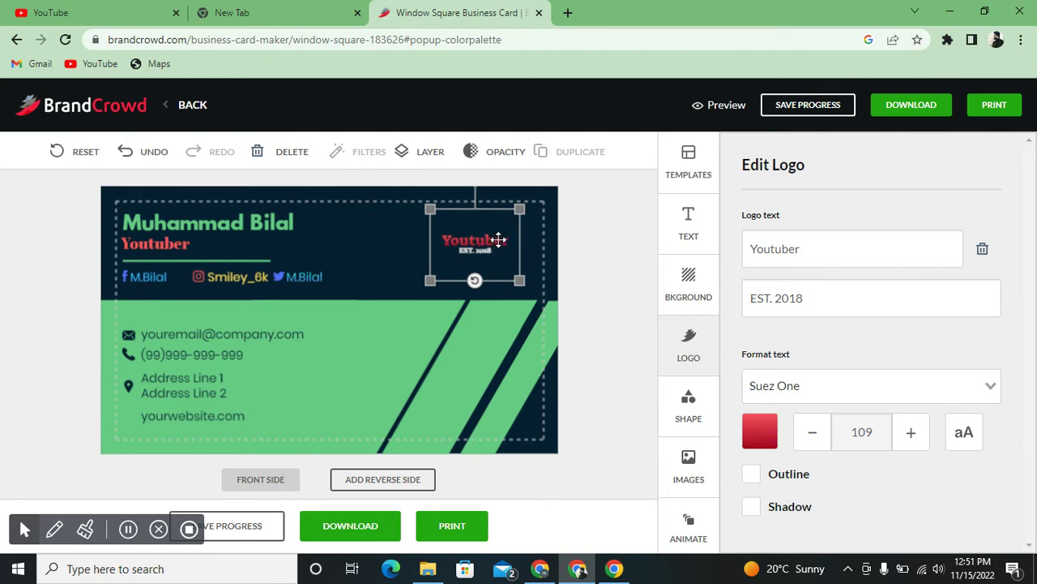
pyautogui.click(410, 259)
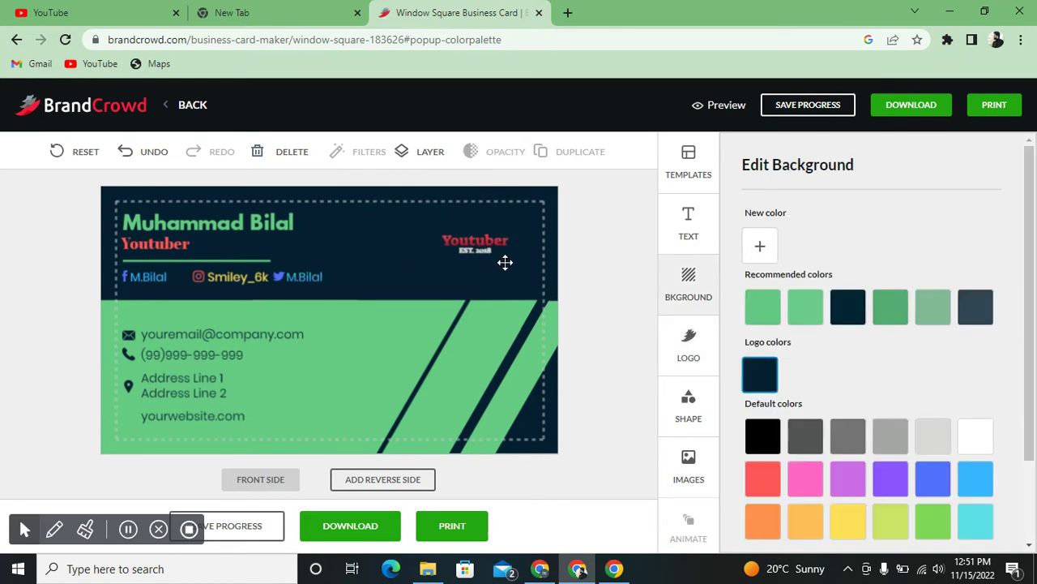
pyautogui.click(479, 250)
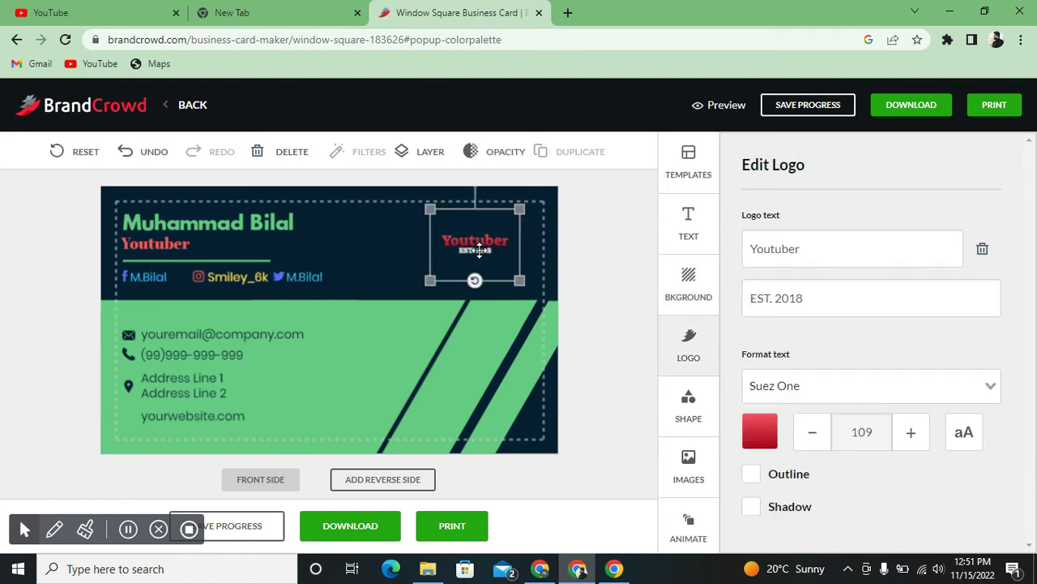
pyautogui.moveTo(479, 250); pyautogui.dragTo(483, 247)
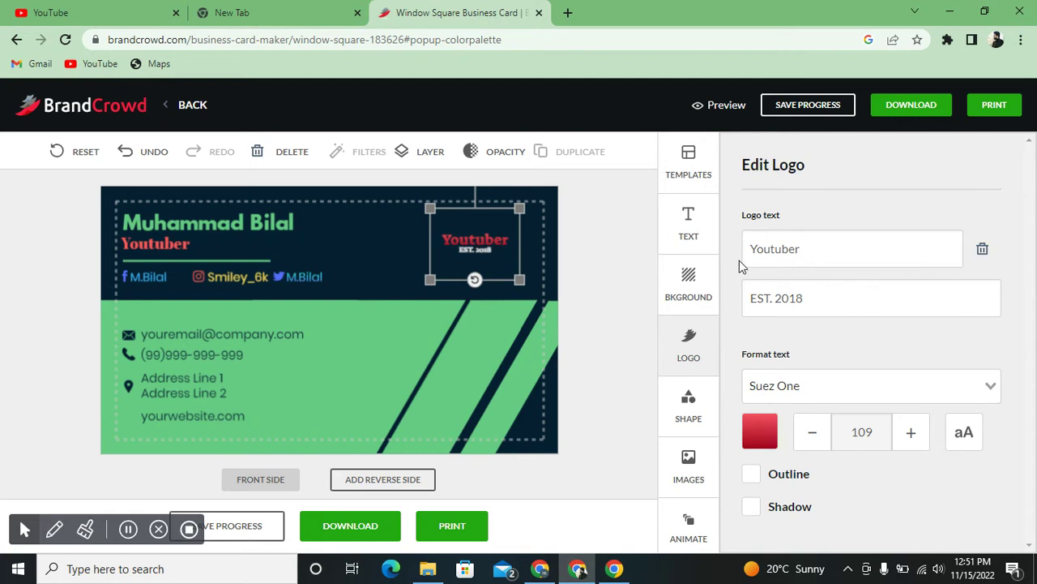
# - Replace the logo's EST. 2018 line with '3D List' in orange-yellow
pyautogui.click(811, 298)
pyautogui.hotkey('ctrl', 'a')
pyautogui.press('BackSpace')
pyautogui.write('3')
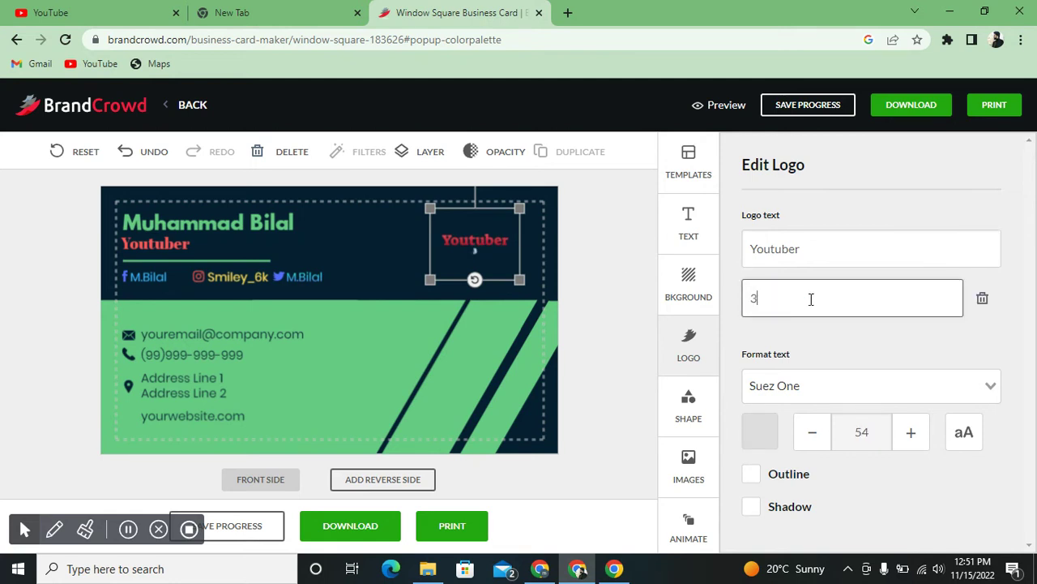
pyautogui.write('D List')
pyautogui.click(766, 428)
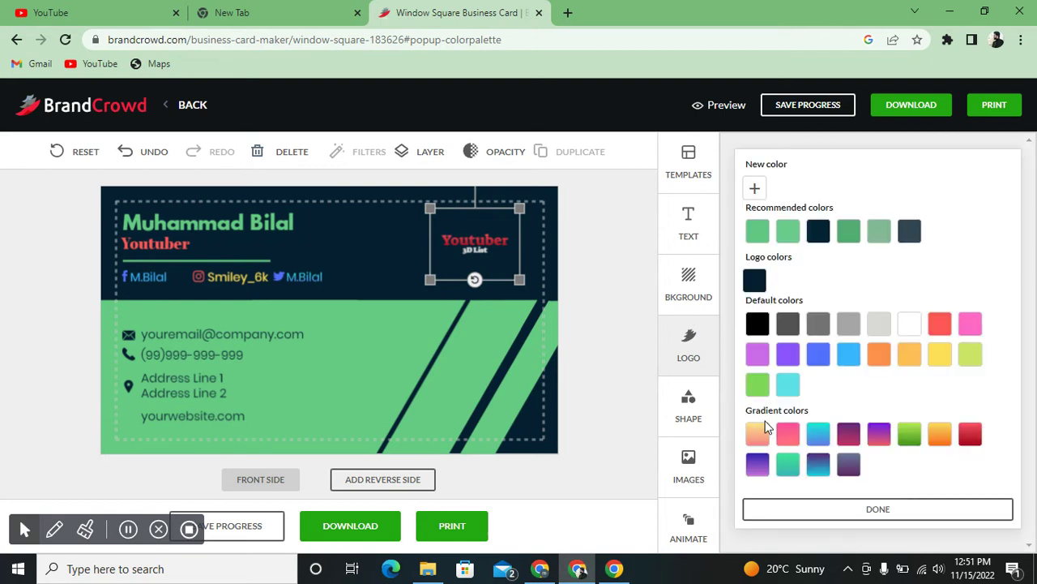
pyautogui.click(909, 360)
pyautogui.click(628, 228)
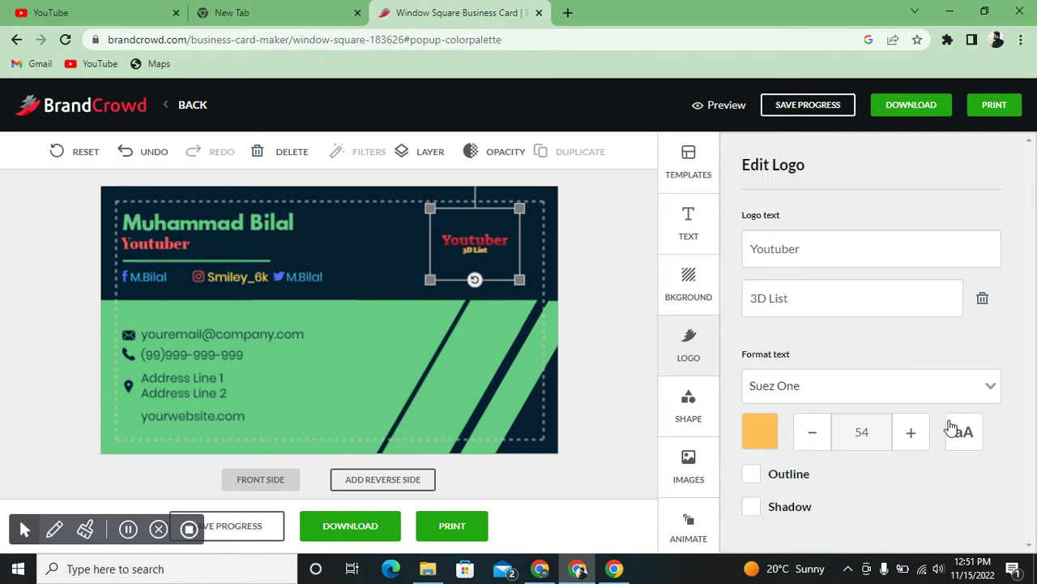
# - Enlarge the 3D List line to size 107
pyautogui.click(925, 441)
pyautogui.click(924, 441)
pyautogui.click(924, 441)
pyautogui.click(925, 441)
pyautogui.click(925, 441)
pyautogui.click(925, 442)
pyautogui.click(927, 442)
pyautogui.click(927, 442)
pyautogui.click(927, 441)
pyautogui.click(926, 442)
pyautogui.click(926, 442)
pyautogui.click(926, 442)
pyautogui.click(926, 442)
pyautogui.click(926, 442)
pyautogui.click(926, 442)
pyautogui.click(926, 442)
pyautogui.click(927, 442)
pyautogui.click(926, 441)
pyautogui.click(926, 442)
pyautogui.click(926, 441)
pyautogui.click(926, 441)
pyautogui.click(927, 441)
pyautogui.click(927, 442)
pyautogui.click(926, 441)
pyautogui.click(927, 442)
pyautogui.click(926, 441)
pyautogui.click(926, 442)
pyautogui.click(926, 442)
pyautogui.click(927, 442)
pyautogui.click(926, 442)
pyautogui.click(926, 442)
pyautogui.click(926, 441)
pyautogui.click(926, 441)
pyautogui.click(927, 442)
pyautogui.click(927, 442)
pyautogui.click(926, 442)
pyautogui.click(926, 441)
pyautogui.click(926, 442)
pyautogui.click(927, 442)
pyautogui.click(911, 432)
pyautogui.click(911, 432)
pyautogui.click(911, 432)
pyautogui.click(911, 432)
pyautogui.click(911, 432)
pyautogui.click(911, 432)
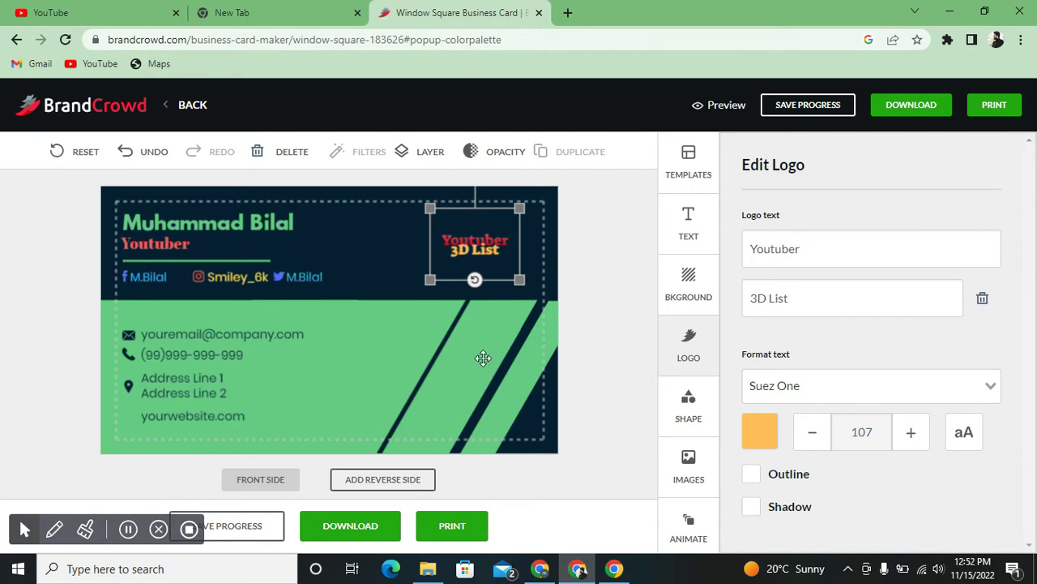
pyautogui.click(260, 338)
pyautogui.click(259, 336)
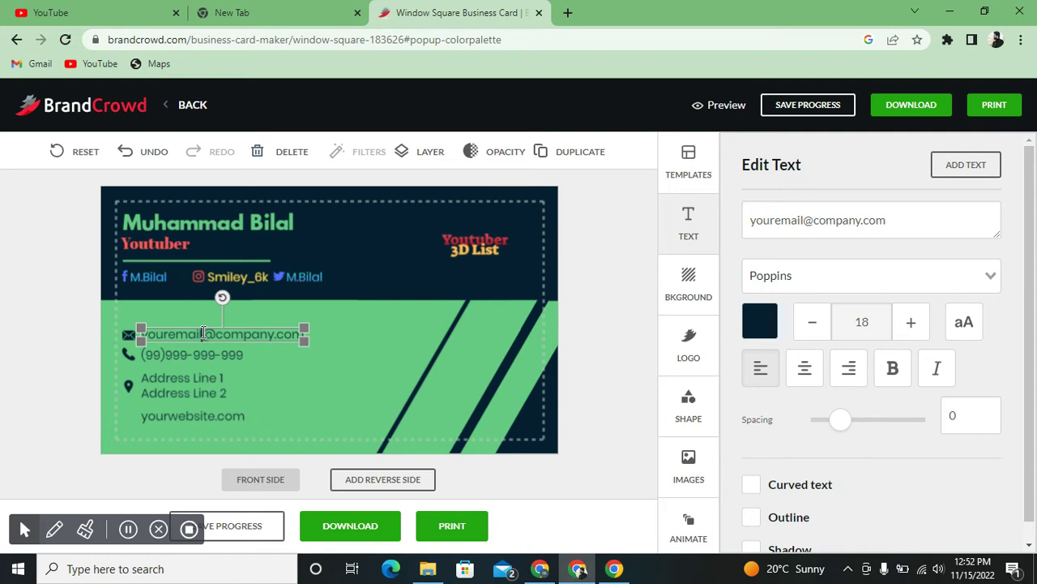
# - Replace the placeholder e-mail with the owner's e-mail address
pyautogui.press('BackSpace')
pyautogui.press('BackSpace')
pyautogui.press('BackSpace')
pyautogui.press('BackSpace')
pyautogui.press('BackSpace')
pyautogui.press('BackSpace')
pyautogui.press('BackSpace')
pyautogui.press('BackSpace')
pyautogui.press('BackSpace')
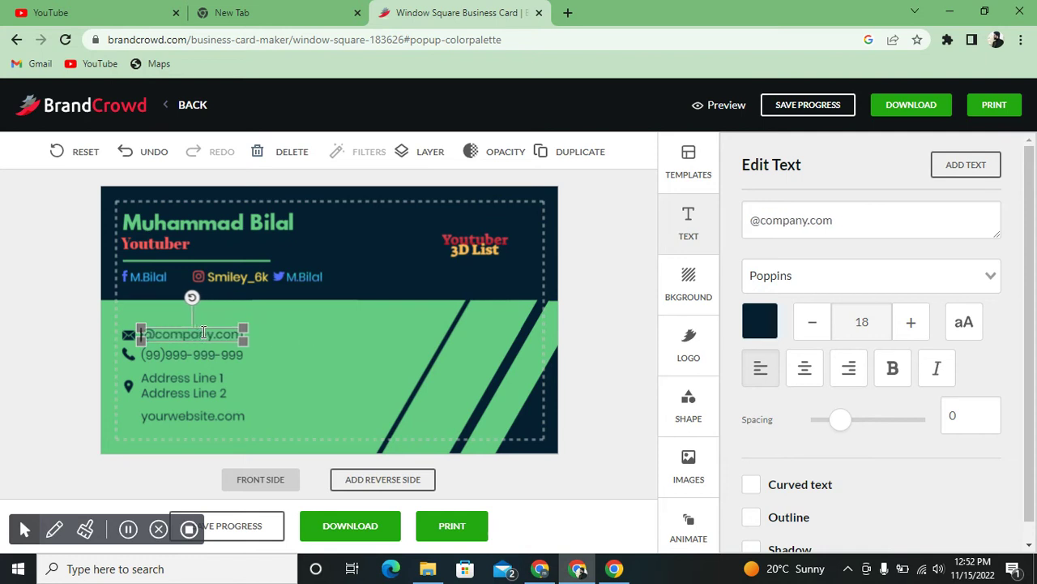
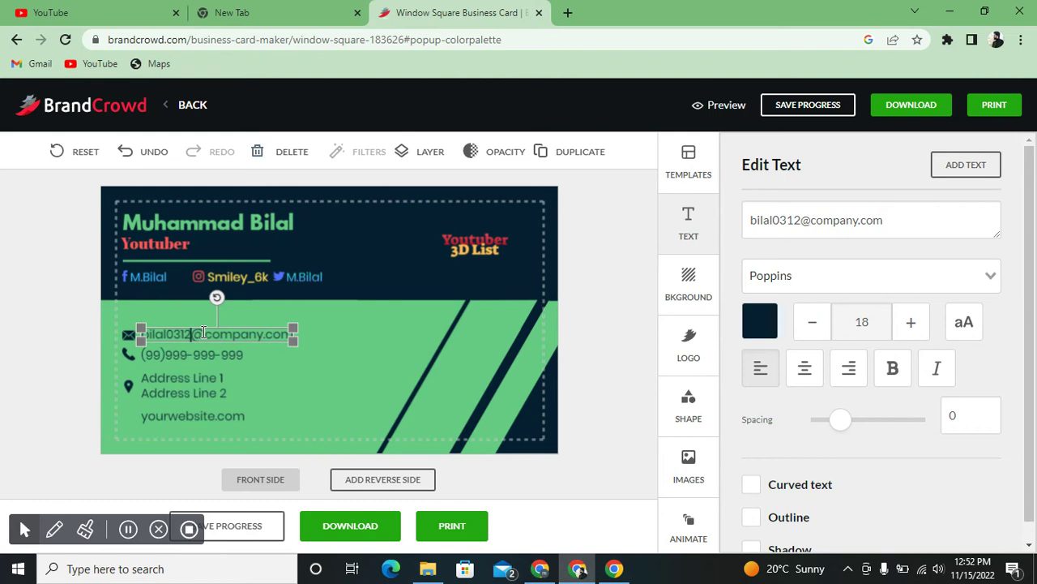
pyautogui.click(264, 334)
pyautogui.press('BackSpace')
pyautogui.press('BackSpace')
pyautogui.press('BackSpace')
pyautogui.press('BackSpace')
pyautogui.press('BackSpace')
pyautogui.press('BackSpace')
pyautogui.press('BackSpace')
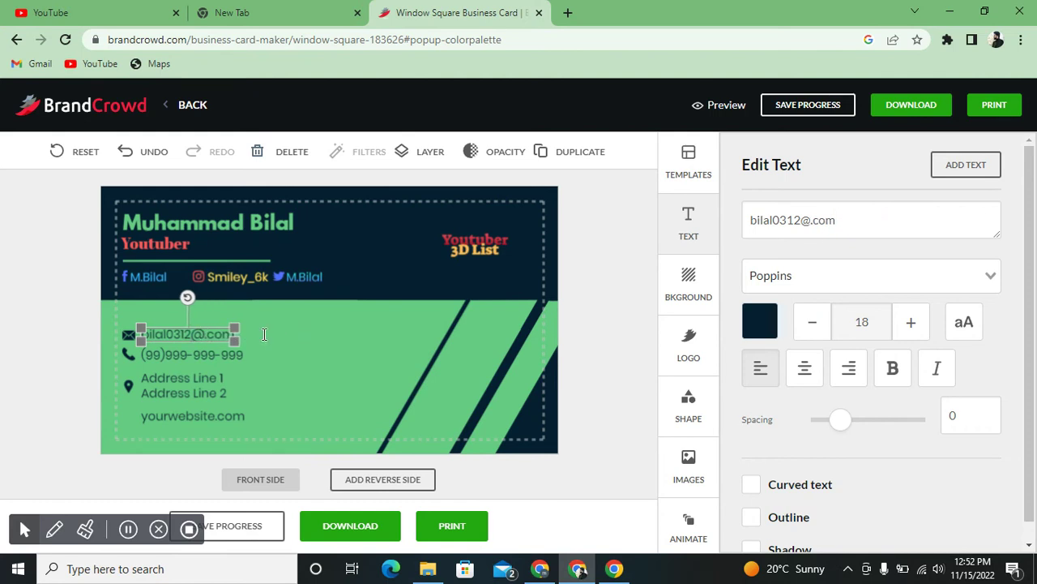
pyautogui.write('gma')
pyautogui.write('il')
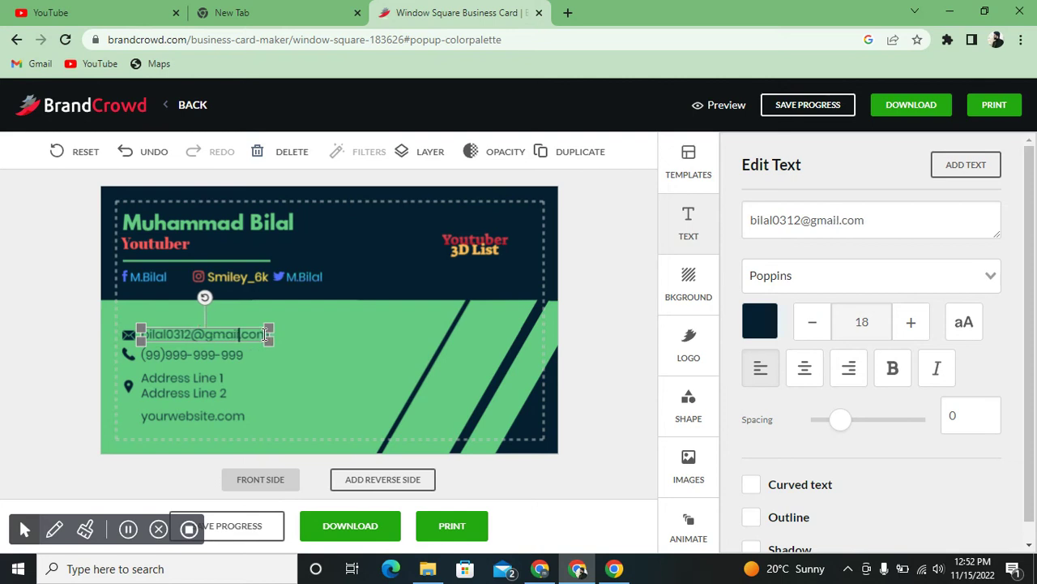
# - Replace the placeholder phone number with the owner's phone number
pyautogui.click(153, 354)
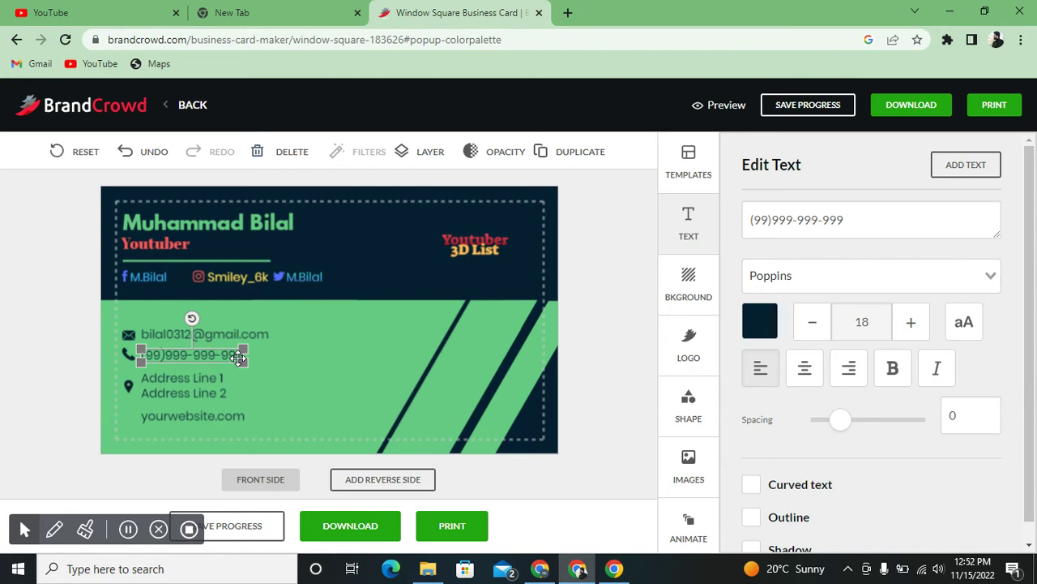
pyautogui.press('BackSpace')
pyautogui.press('BackSpace')
pyautogui.press('BackSpace')
pyautogui.press('BackSpace')
pyautogui.press('BackSpace')
pyautogui.press('BackSpace')
pyautogui.press('BackSpace')
pyautogui.press('BackSpace')
pyautogui.press('BackSpace')
pyautogui.press('BackSpace')
pyautogui.press('BackSpace')
pyautogui.press('BackSpace')
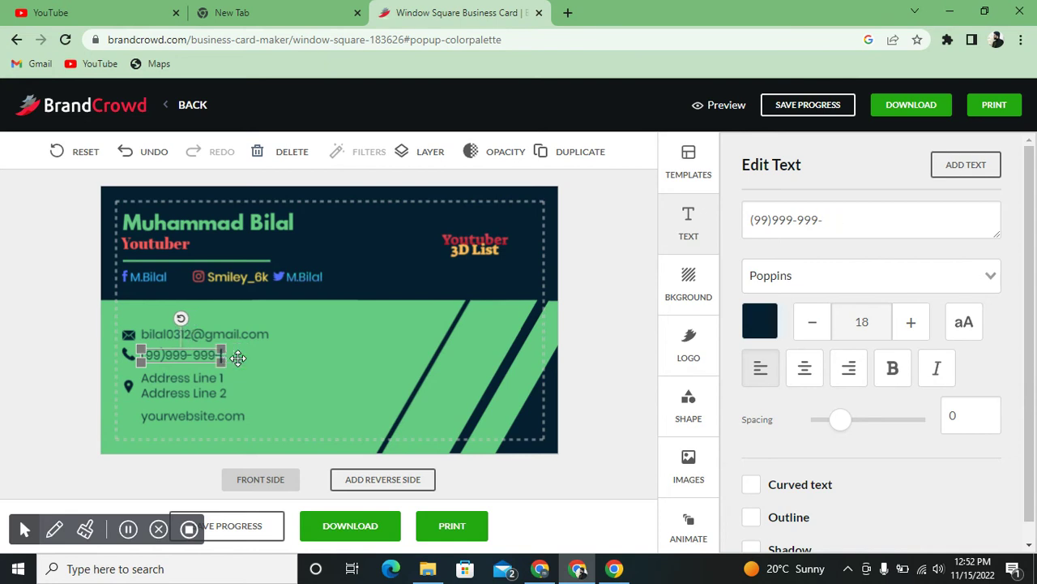
pyautogui.press('BackSpace')
pyautogui.press('BackSpace')
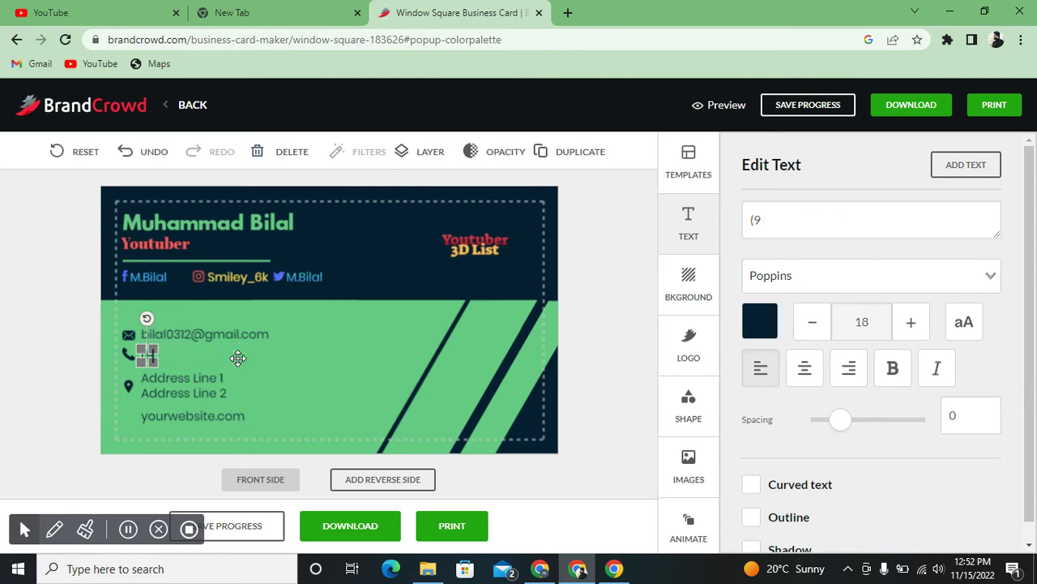
pyautogui.press('BackSpace')
# - Fill Address Line 1 with the owner's town and province
pyautogui.click(209, 384)
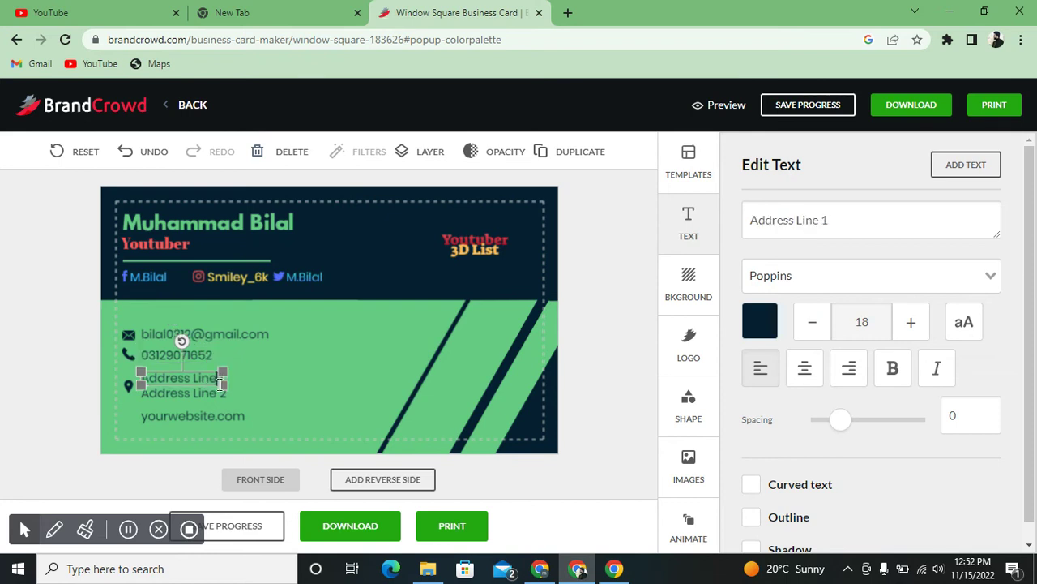
pyautogui.press('BackSpace')
pyautogui.press('BackSpace')
pyautogui.press('BackSpace')
pyautogui.press('BackSpace')
pyautogui.press('BackSpace')
pyautogui.press('BackSpace')
pyautogui.press('BackSpace')
pyautogui.write('Nowshera')
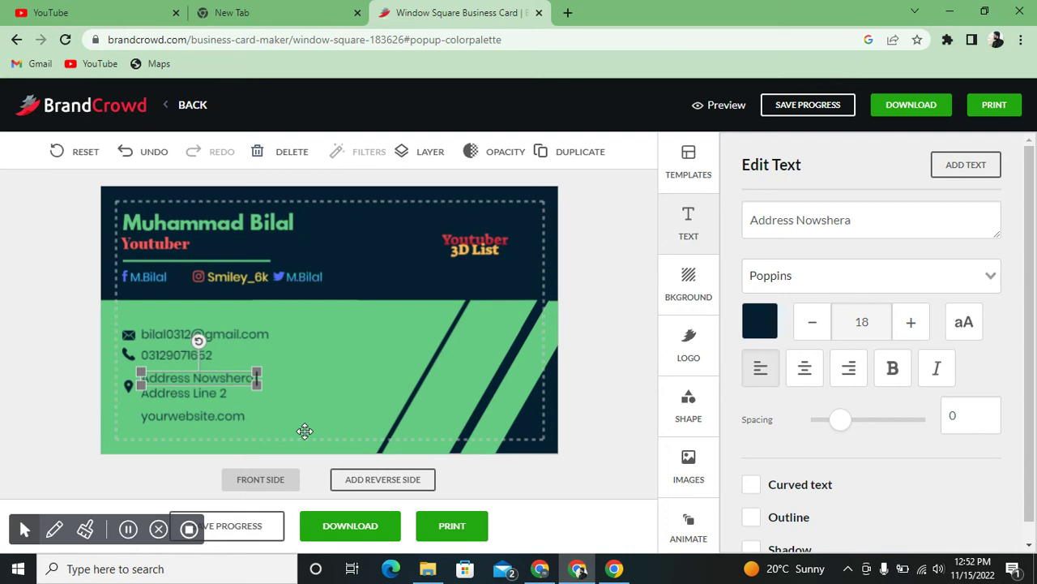
pyautogui.write(' (kpk)')
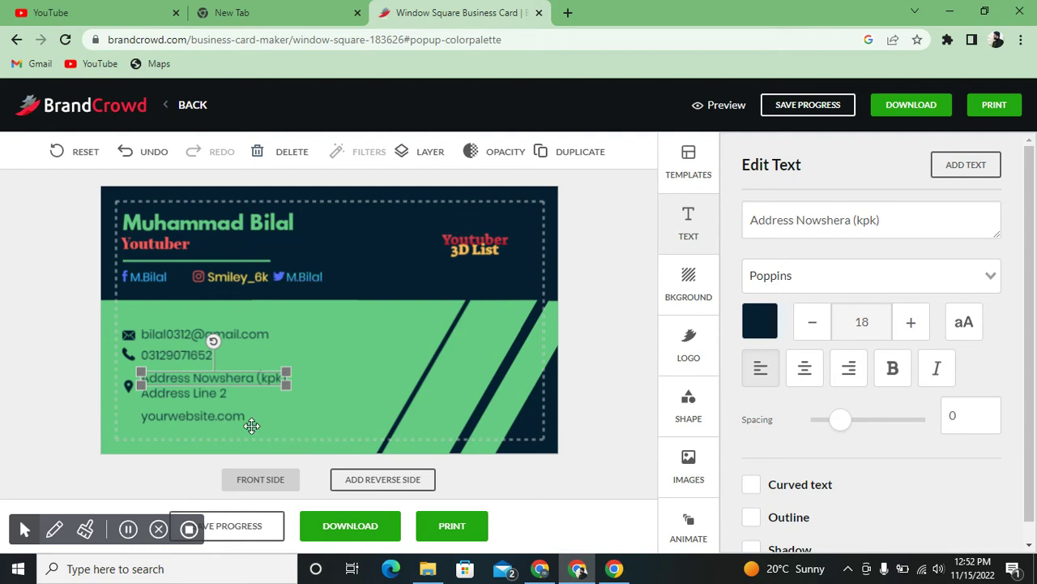
# - Delete the unused Address Line 2, keeping the address beside the pin icon
pyautogui.click(204, 393)
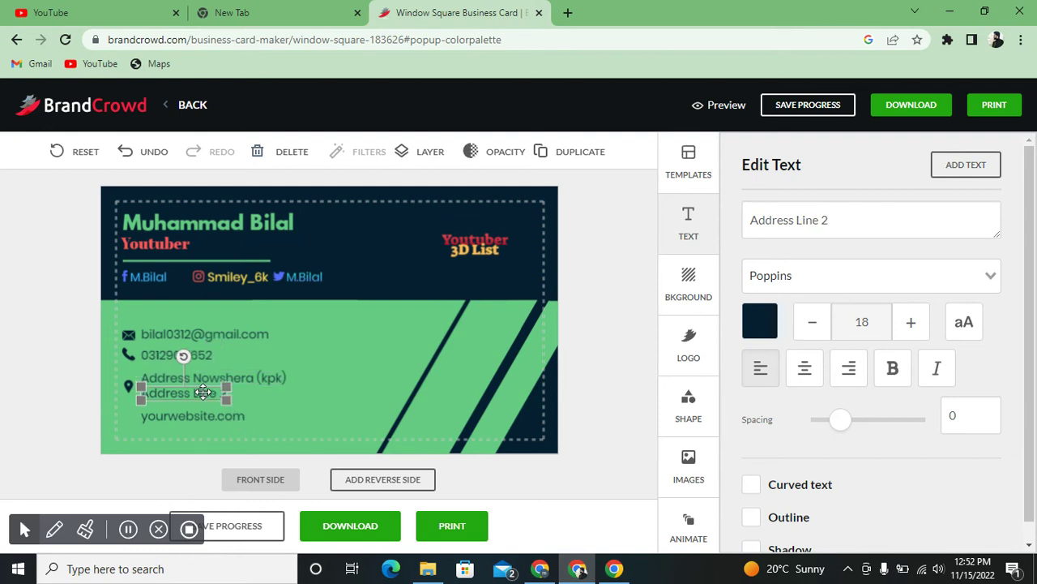
pyautogui.press('Delete')
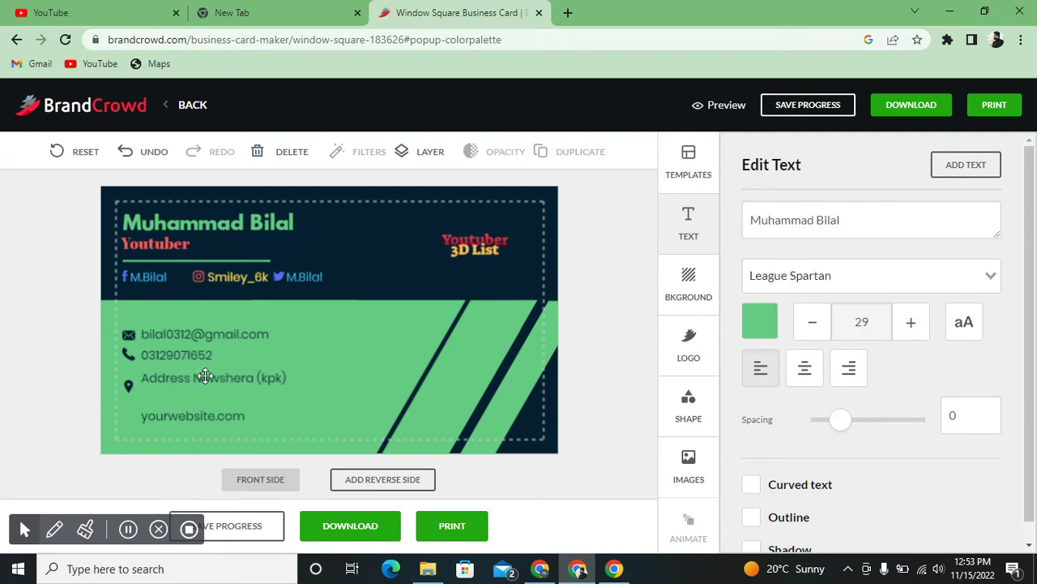
pyautogui.click(205, 376)
pyautogui.moveTo(207, 343); pyautogui.dragTo(205, 374)
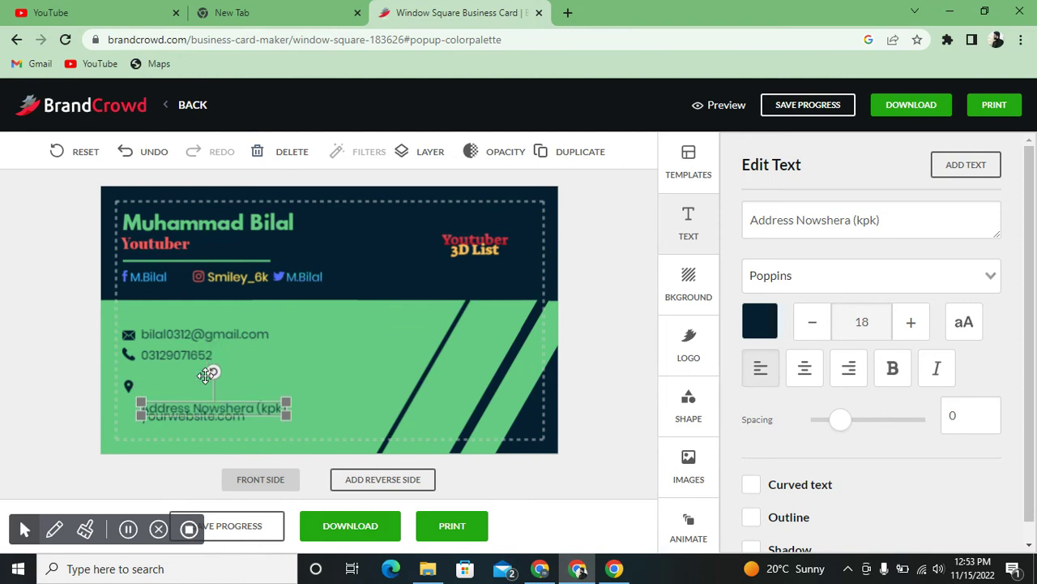
pyautogui.hotkey('ctrl', 'z')
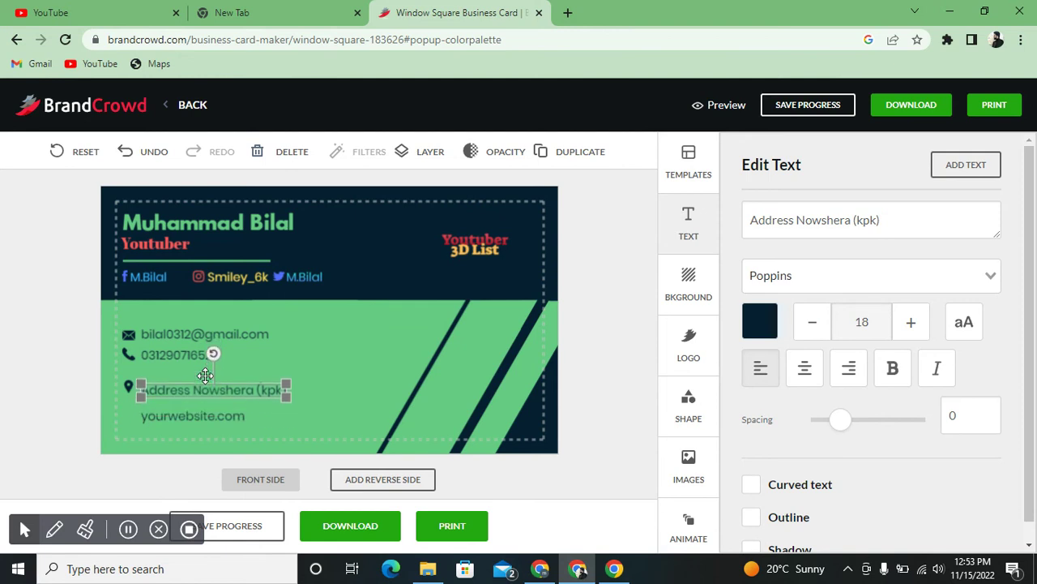
# - Nudge the phone number text and envelope icon slightly down to even the contact rows
pyautogui.click(208, 416)
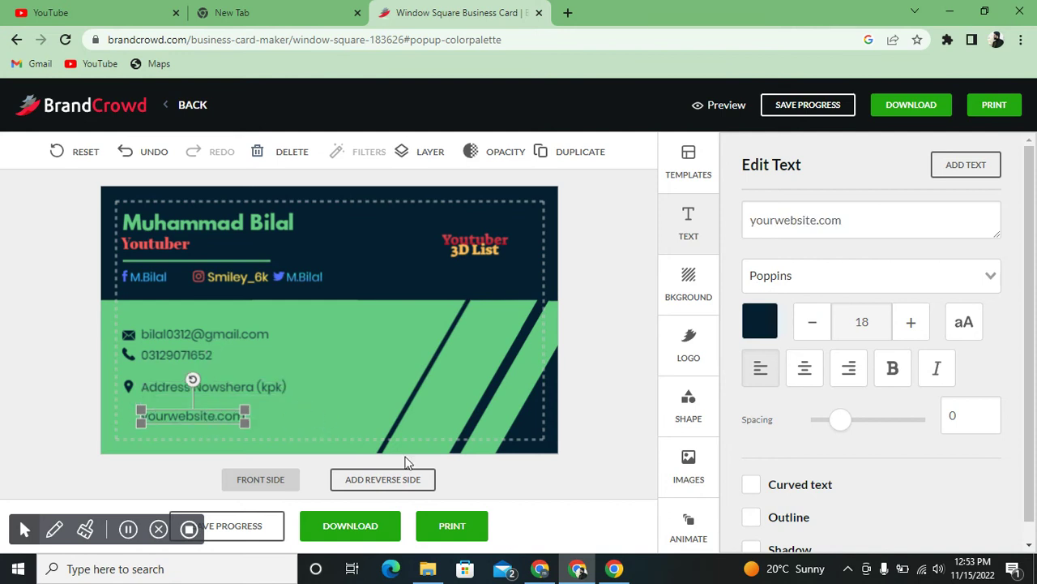
pyautogui.click(371, 408)
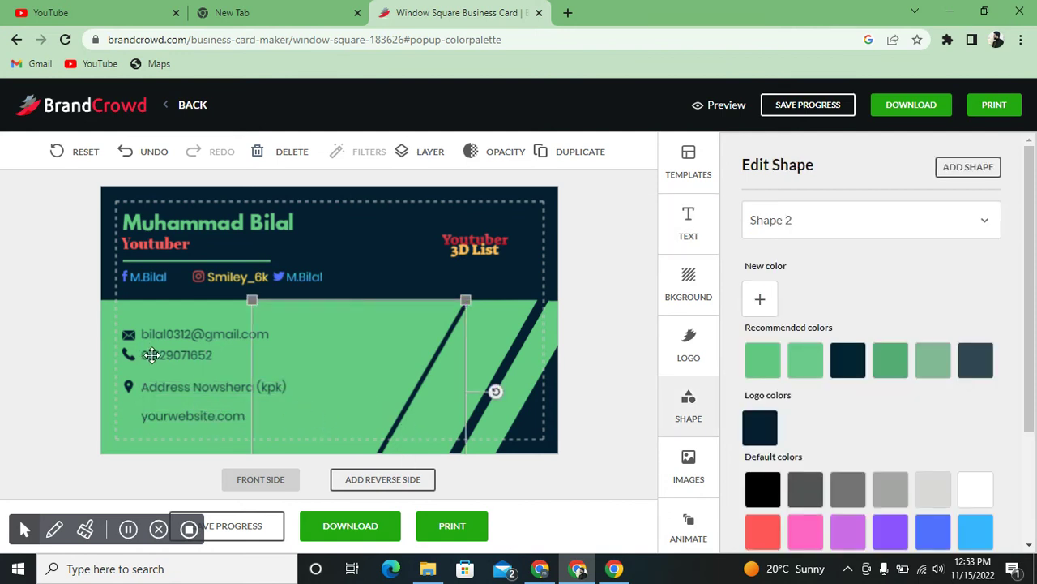
pyautogui.click(153, 356)
pyautogui.moveTo(154, 356); pyautogui.dragTo(154, 358)
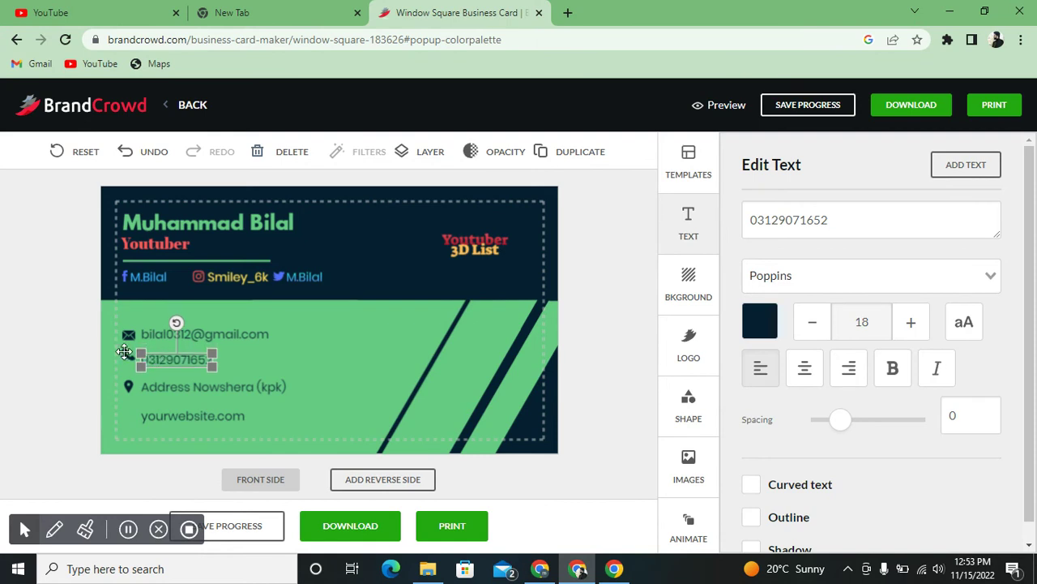
pyautogui.click(126, 355)
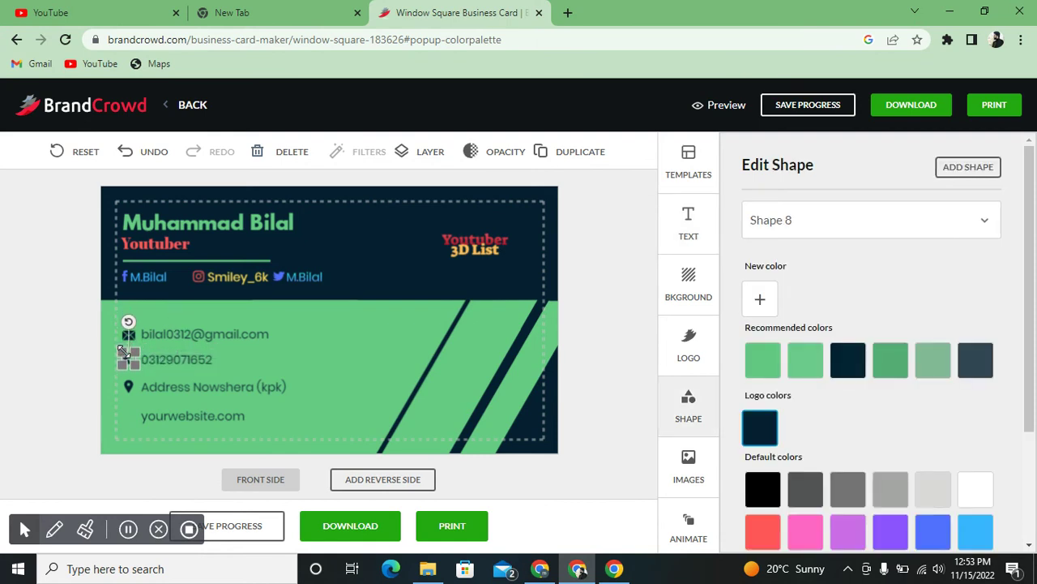
pyautogui.click(158, 334)
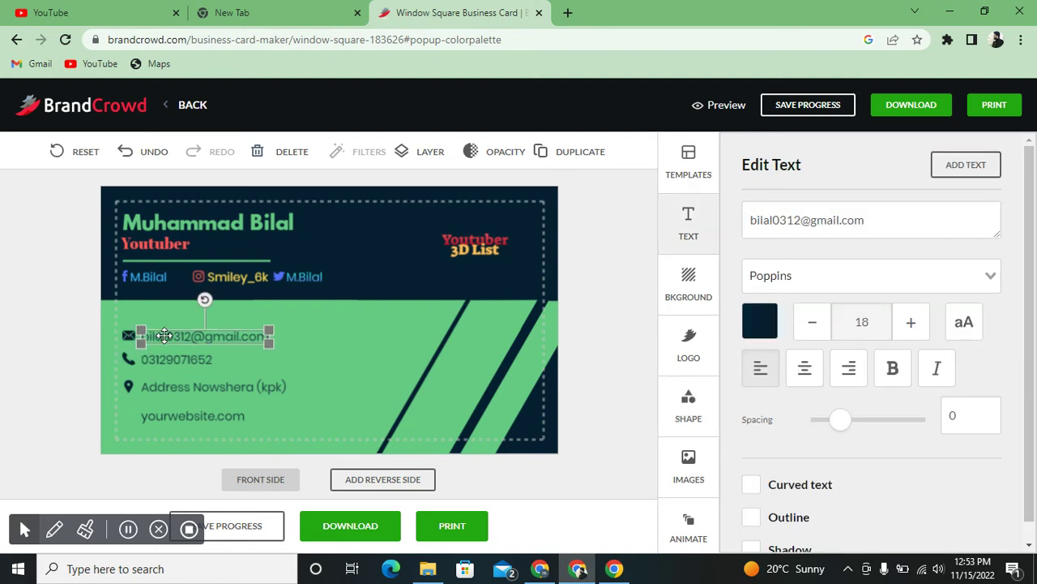
pyautogui.click(125, 334)
pyautogui.moveTo(126, 333); pyautogui.dragTo(127, 335)
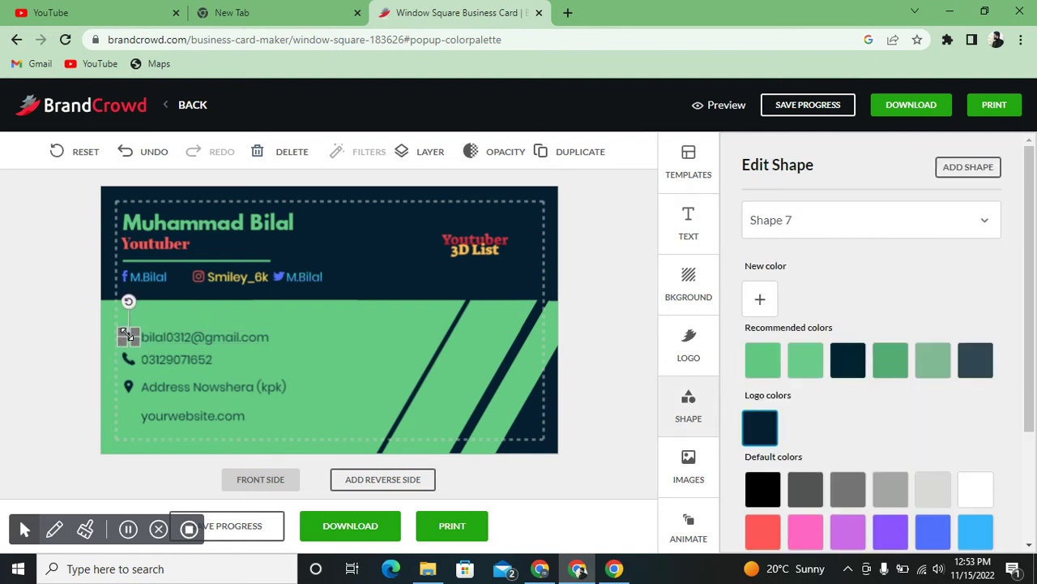
pyautogui.click(262, 357)
# - Try purple on the location-pin icon, then recolour it back to black
pyautogui.click(129, 387)
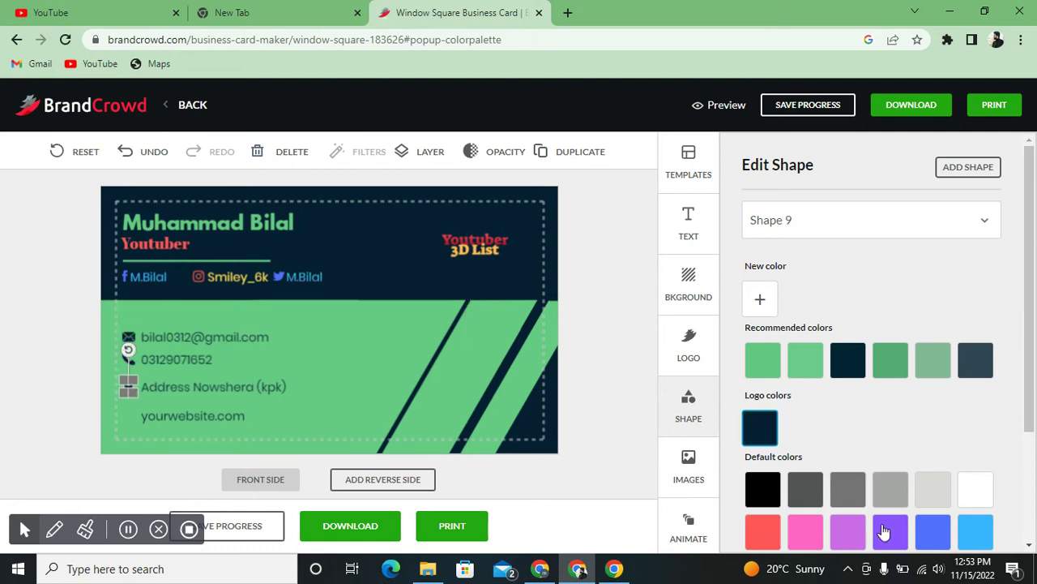
pyautogui.click(884, 531)
pyautogui.click(447, 370)
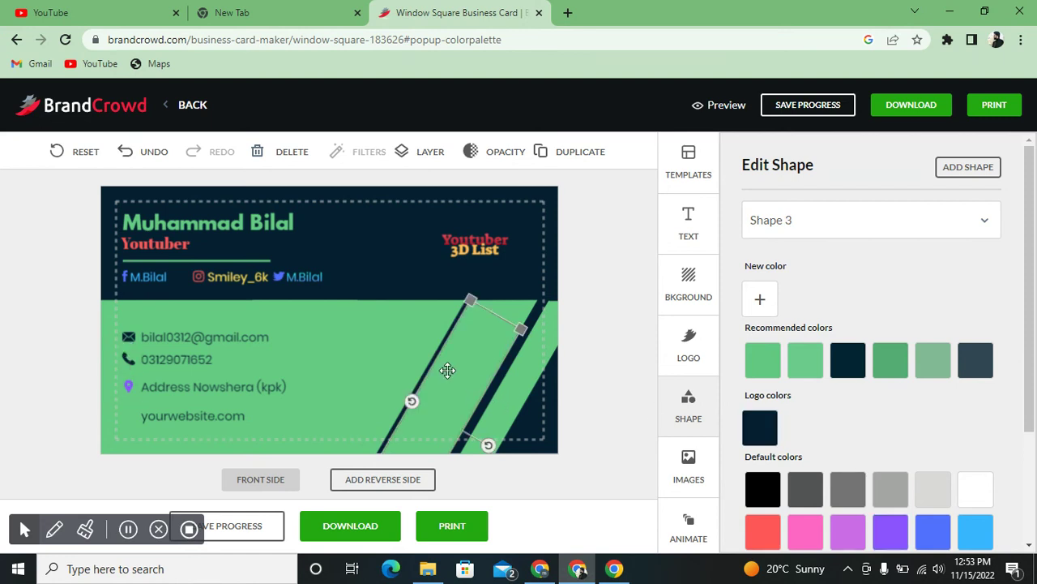
pyautogui.click(128, 387)
pyautogui.click(761, 488)
pyautogui.click(507, 347)
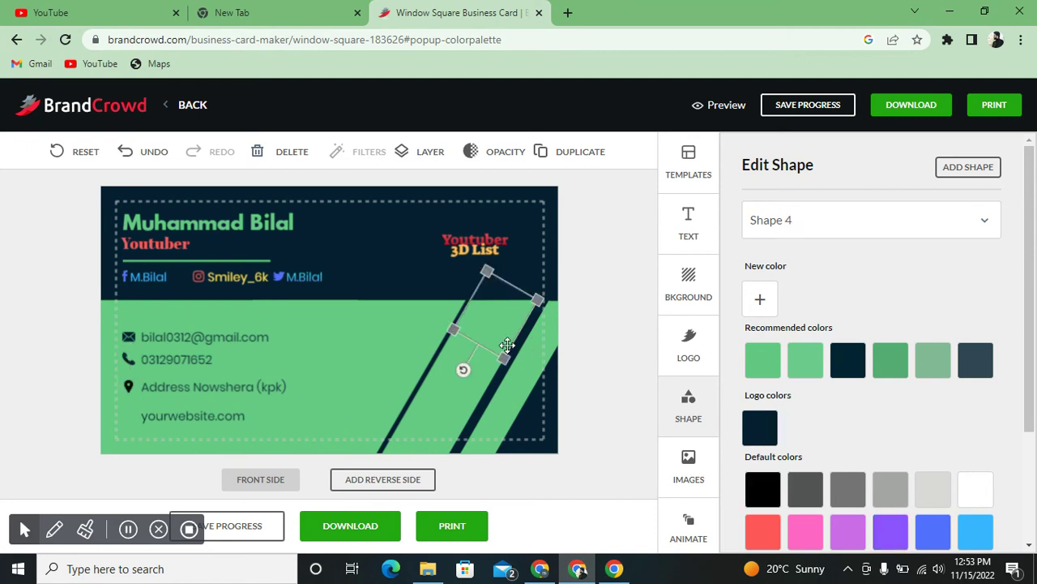
pyautogui.click(395, 300)
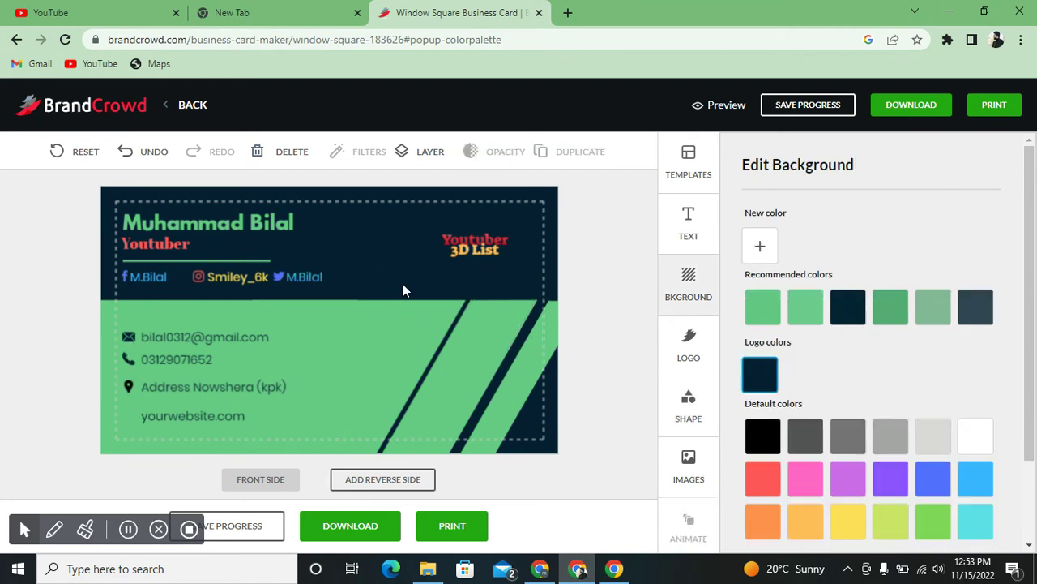
# - Nudge the Youtuber title slightly right, then check the name, Youtuber 3D List logo and a stripe
pyautogui.click(163, 243)
pyautogui.moveTo(162, 242); pyautogui.dragTo(164, 241)
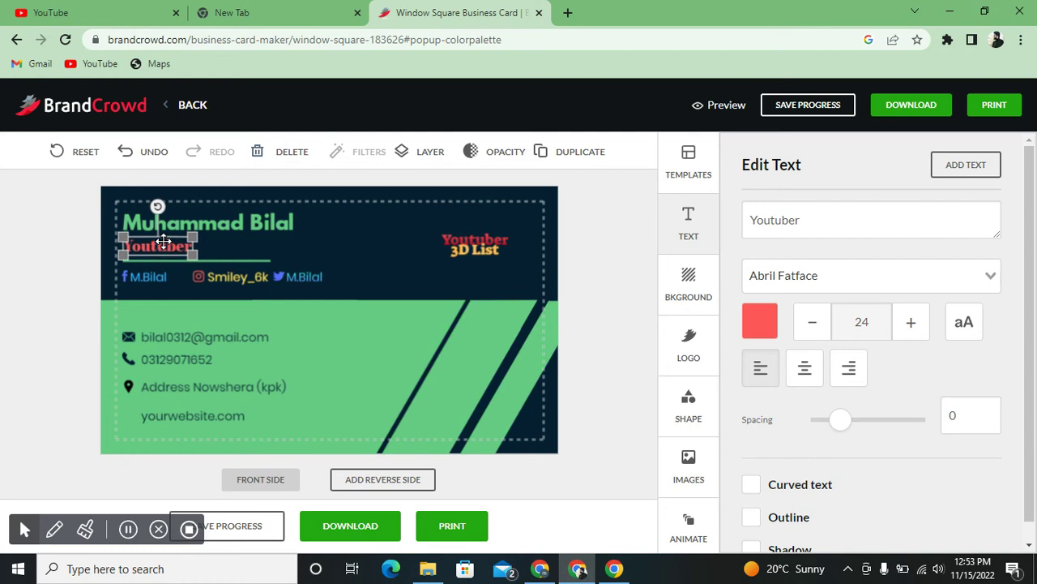
pyautogui.click(171, 228)
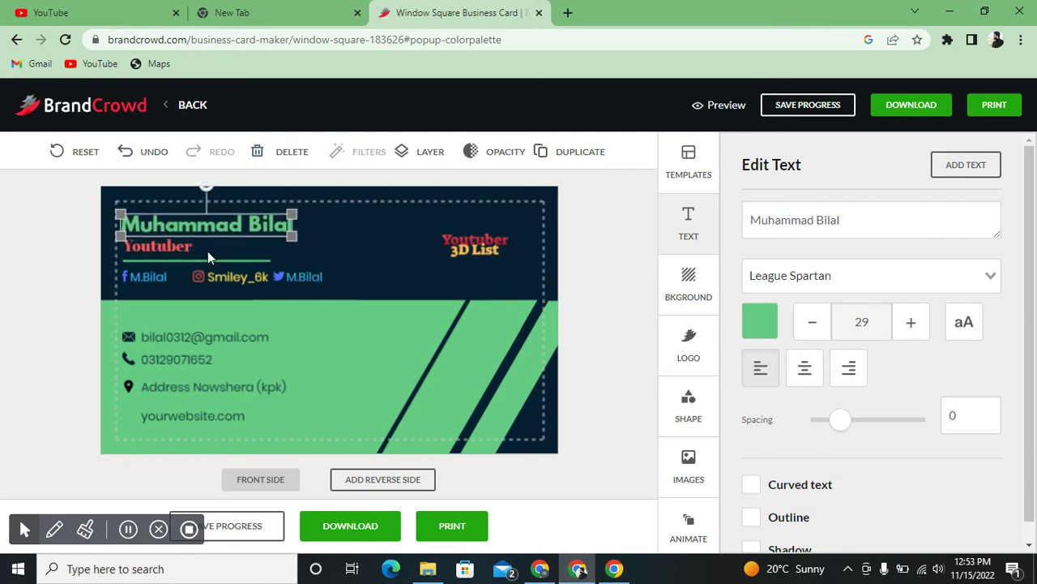
pyautogui.click(325, 260)
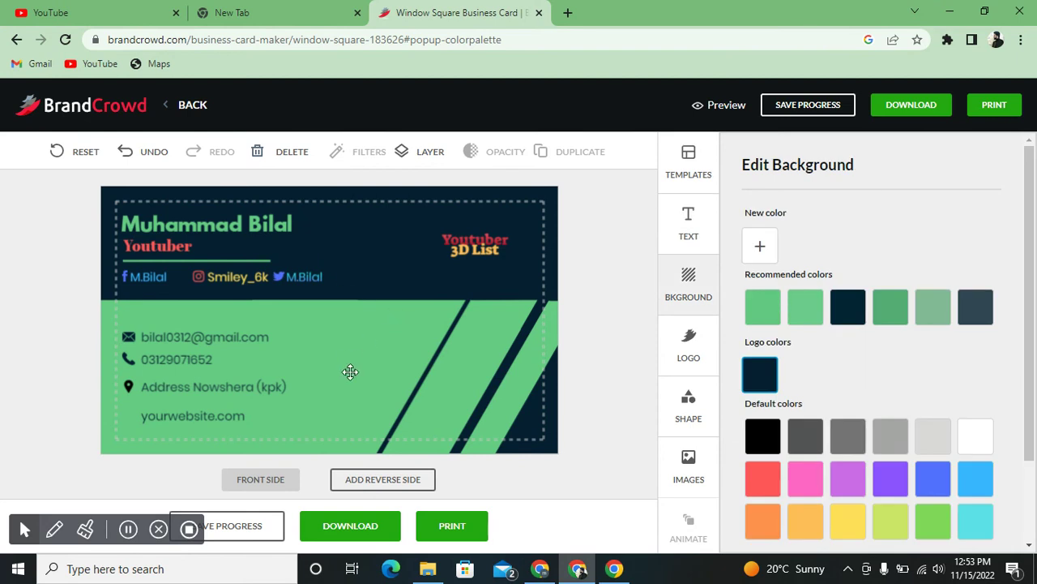
pyautogui.click(467, 251)
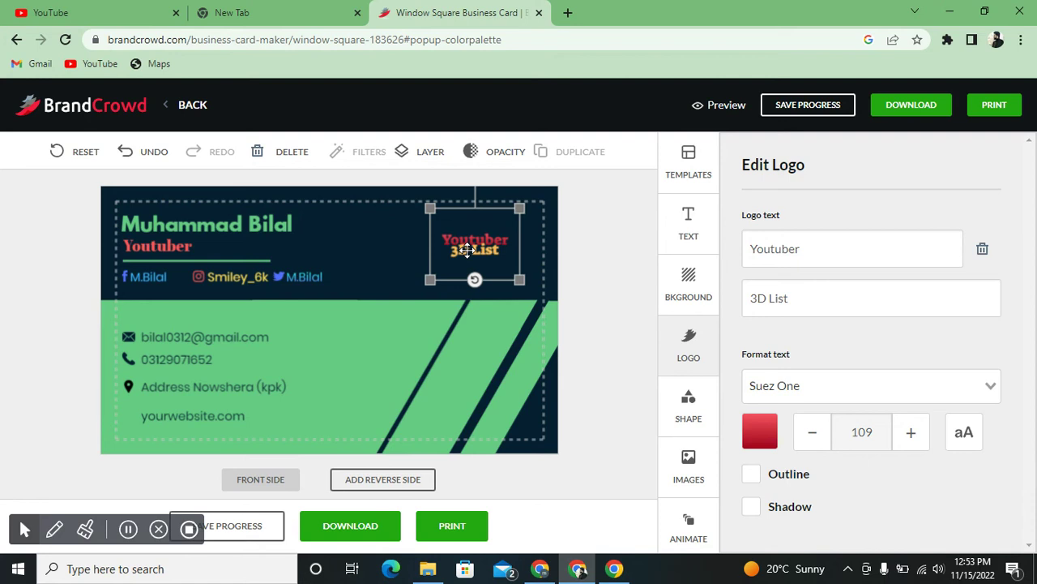
pyautogui.click(514, 319)
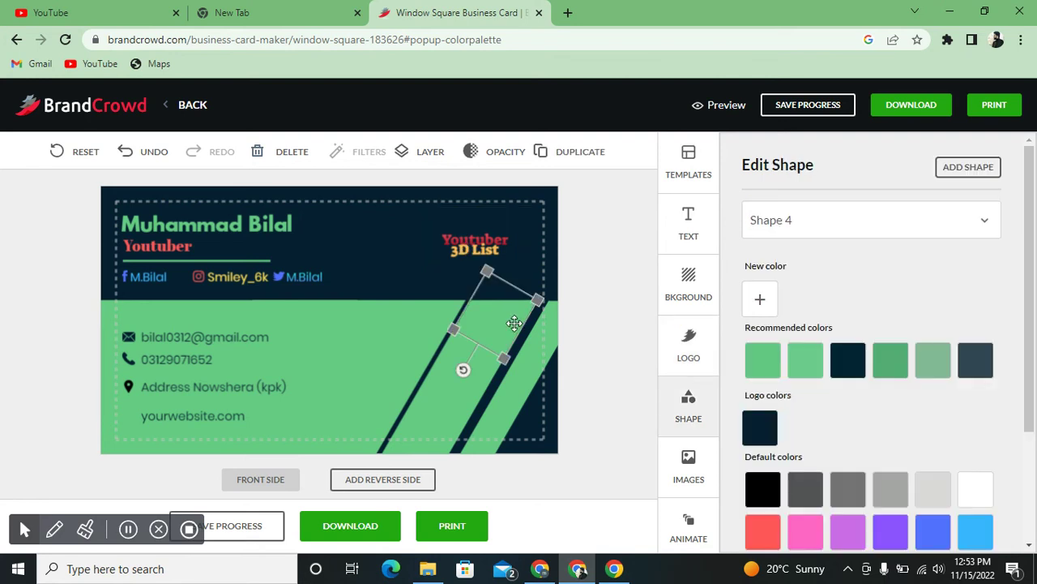
pyautogui.click(410, 262)
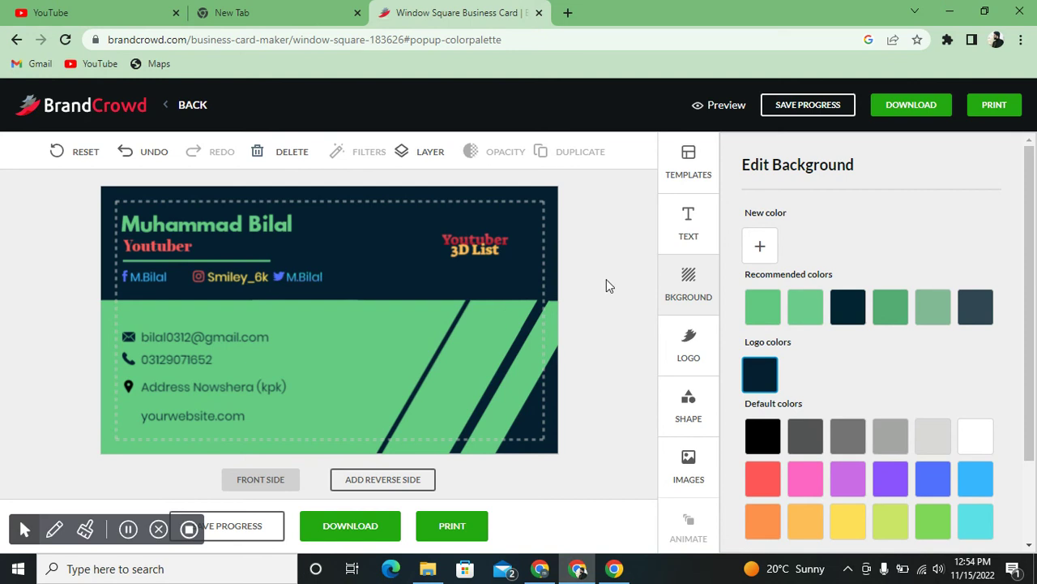
# - Enter and erase an email in the Download dialog, close it, then dismiss the Print prompt
pyautogui.click(889, 110)
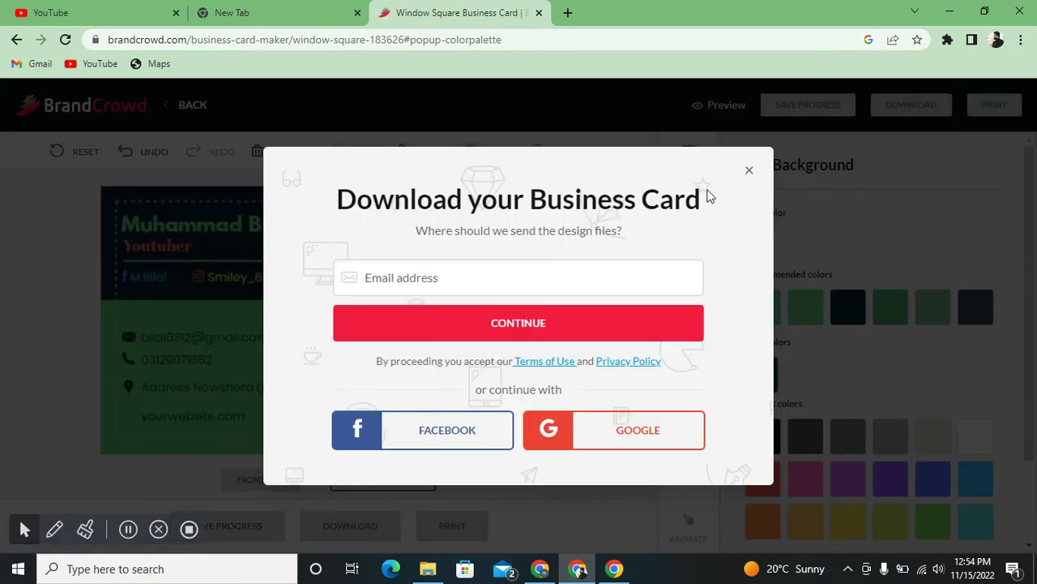
pyautogui.click(532, 266)
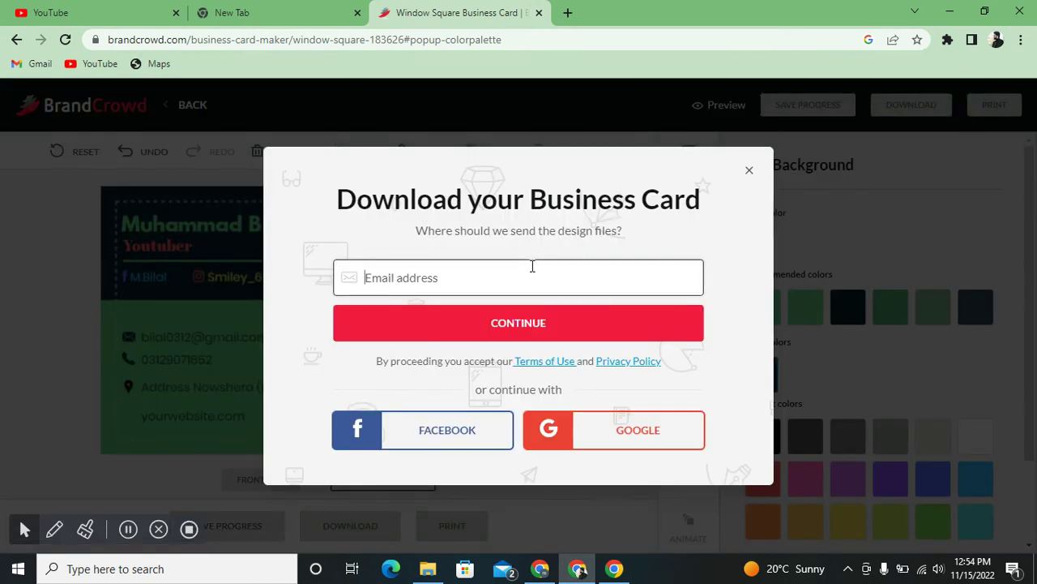
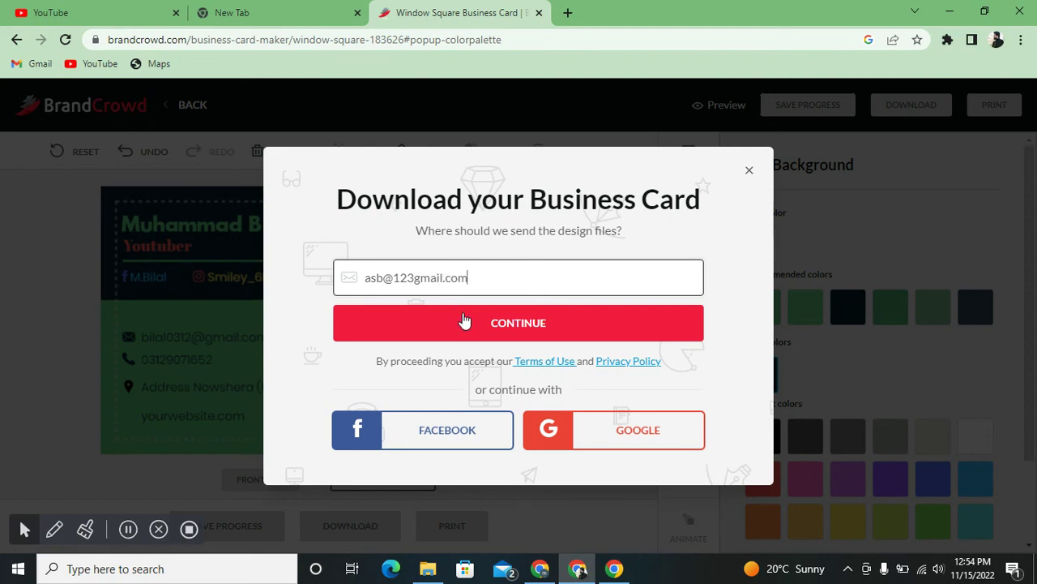
pyautogui.moveTo(484, 289); pyautogui.dragTo(362, 279)
pyautogui.press('BackSpace')
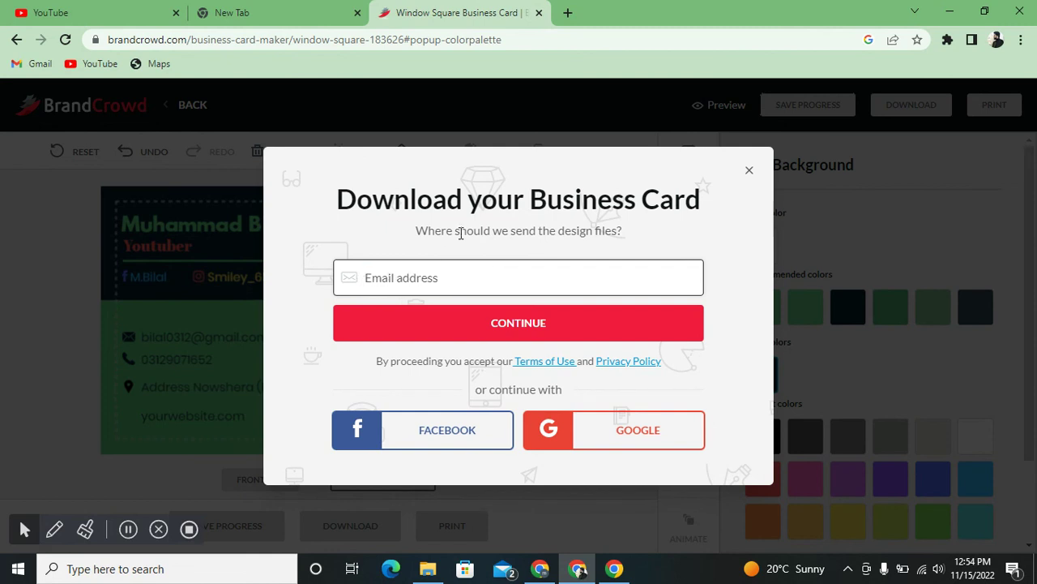
pyautogui.click(749, 171)
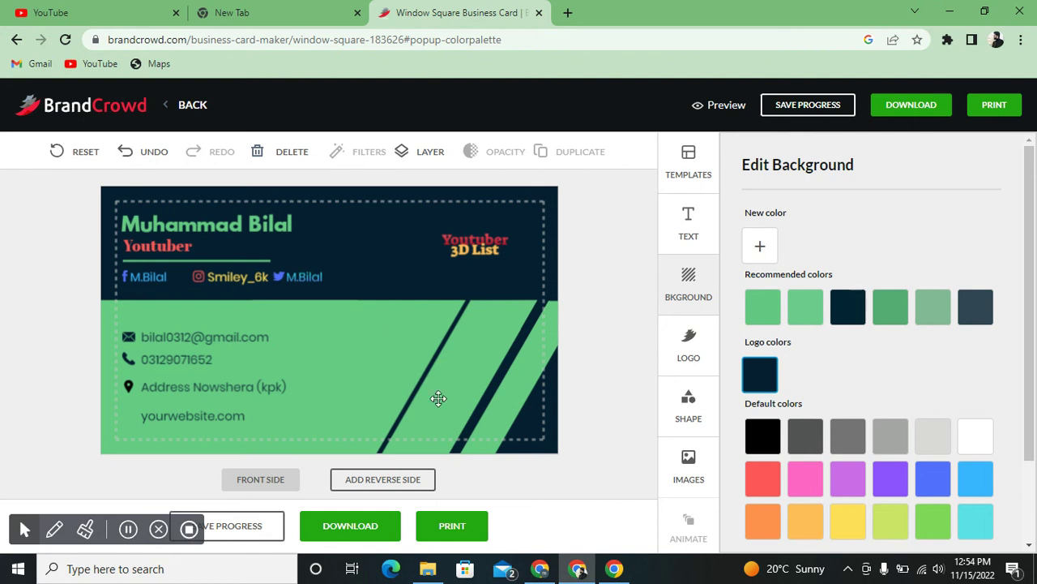
pyautogui.click(435, 526)
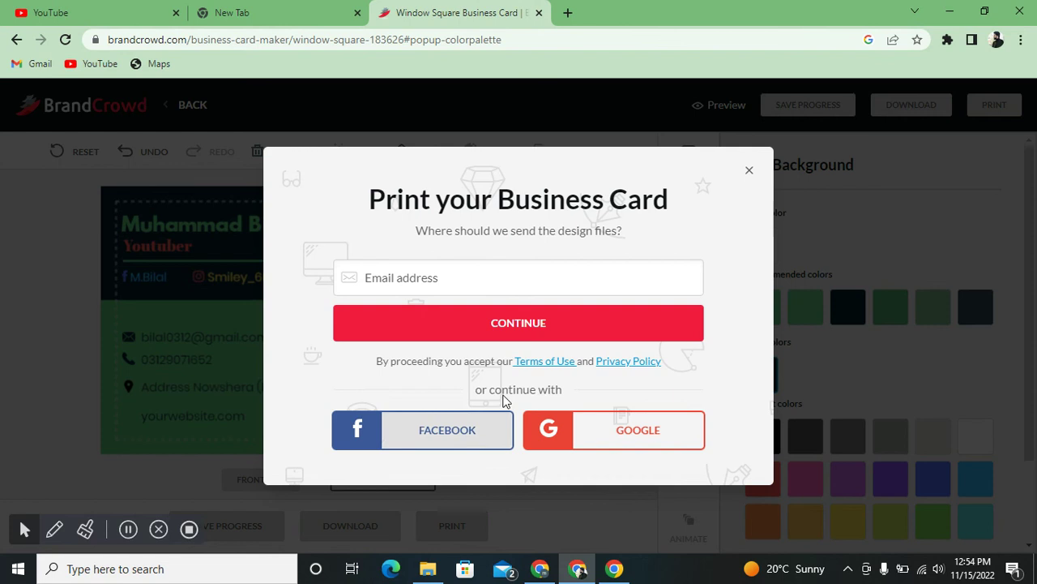
pyautogui.click(749, 174)
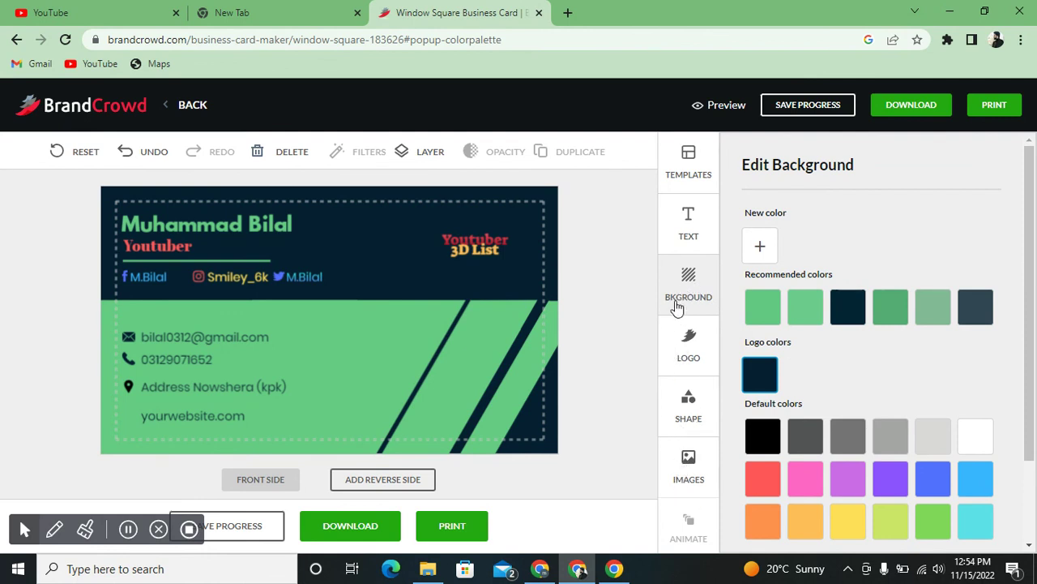
# - Colour the lower-left shape yellow after trying light green, black, green and purple
pyautogui.click(689, 409)
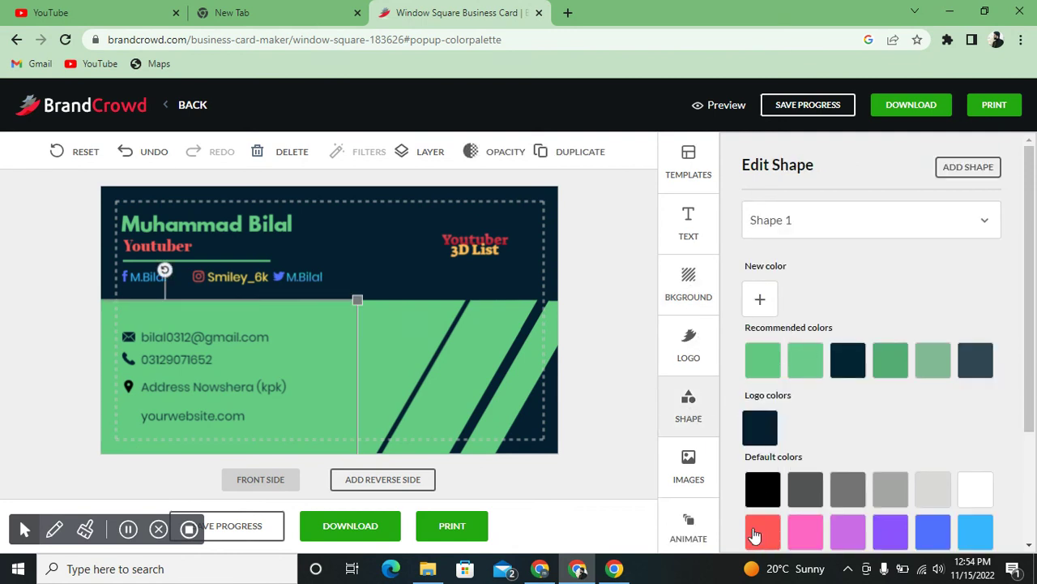
pyautogui.click(789, 366)
pyautogui.click(763, 488)
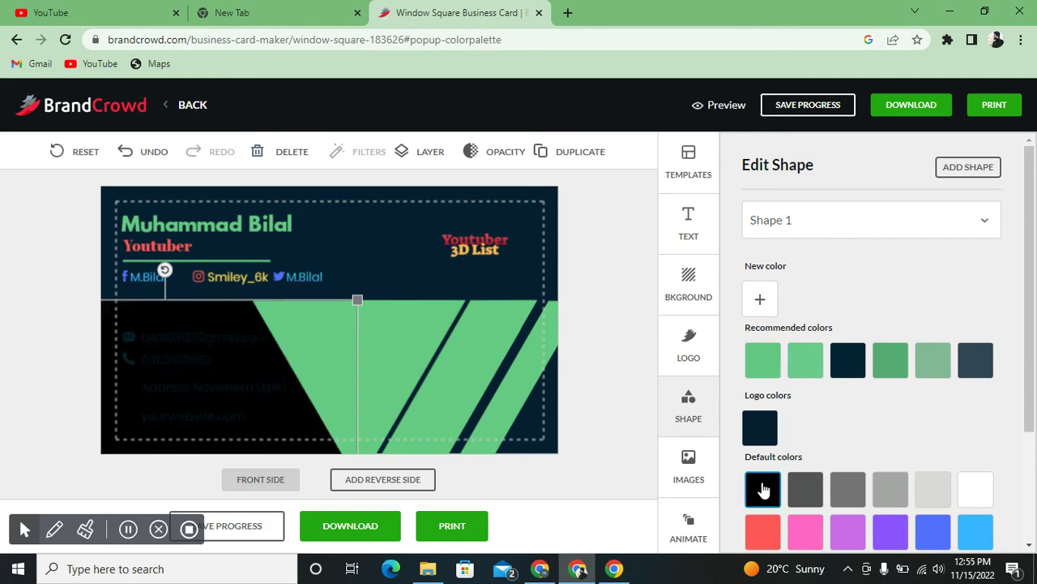
pyautogui.click(772, 358)
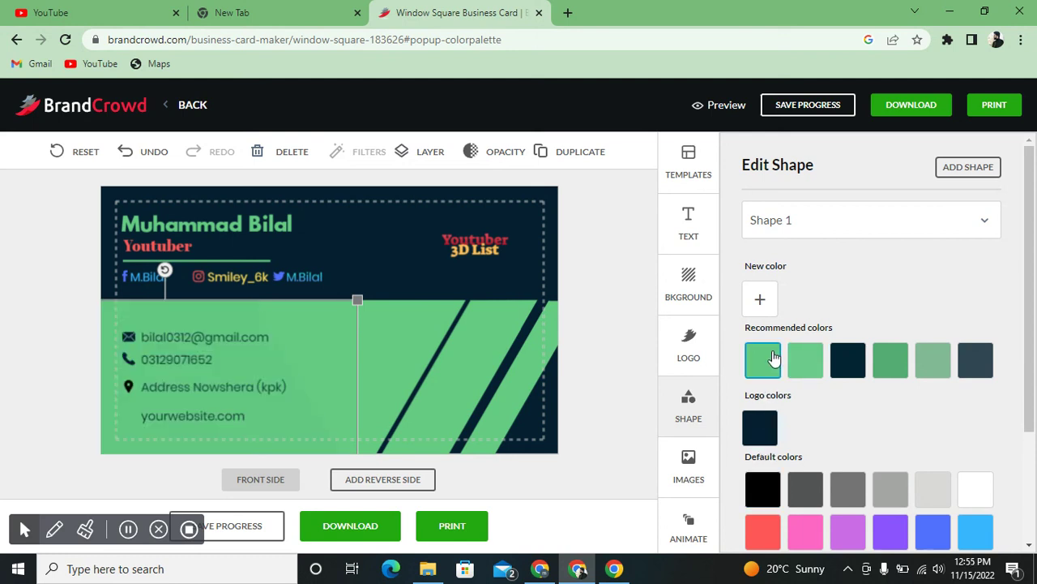
pyautogui.click(891, 533)
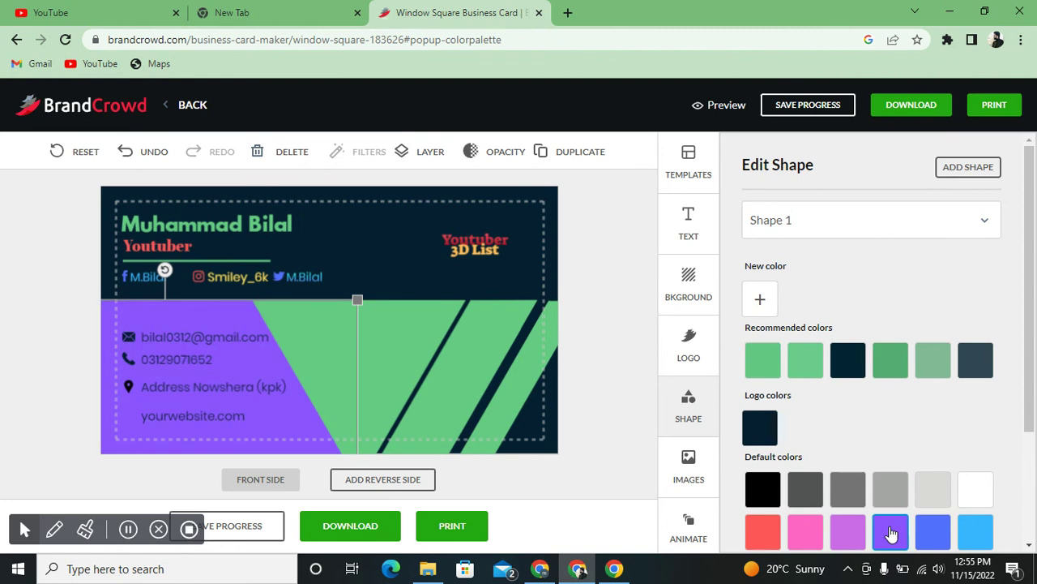
pyautogui.scroll(-1, 1023, 315)
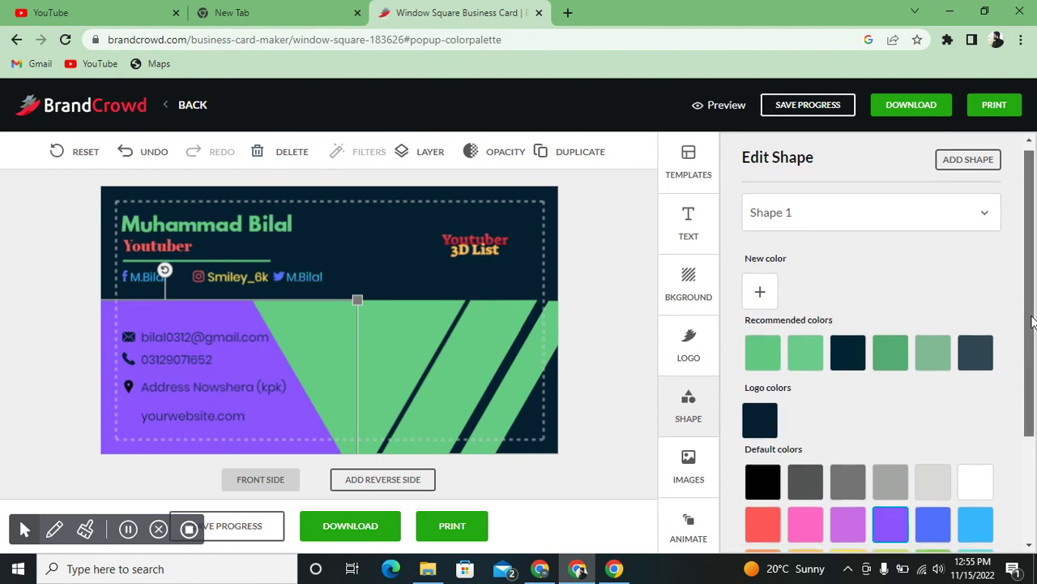
pyautogui.click(842, 517)
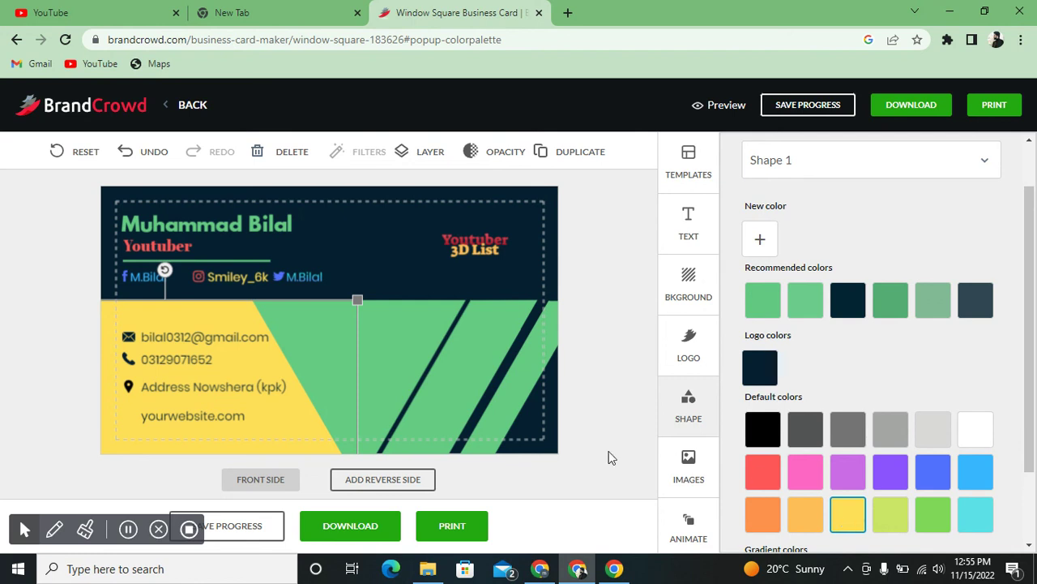
# - Make the diagonal stripe and the small shape atop it light orange
pyautogui.click(461, 375)
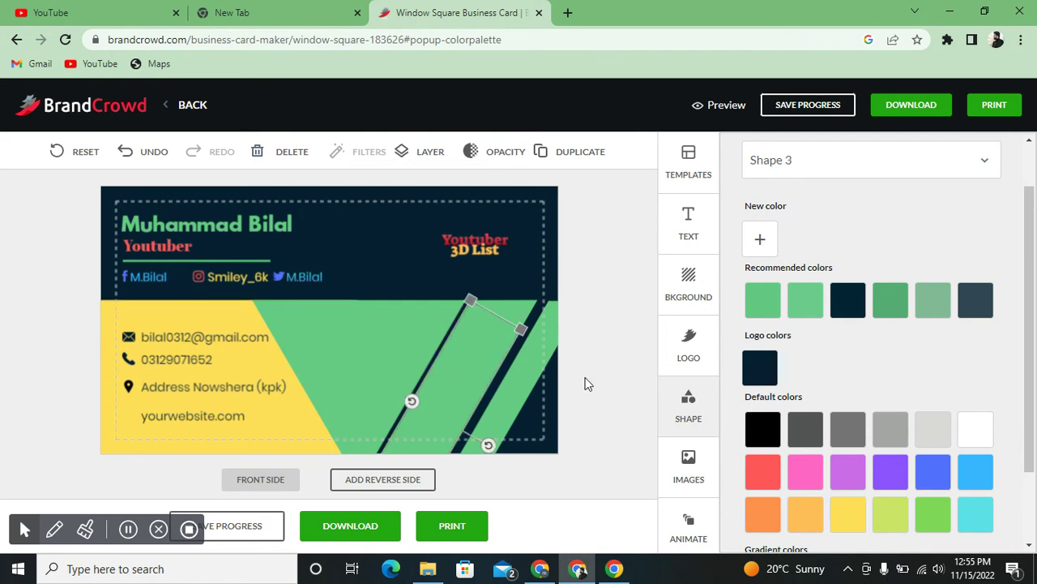
pyautogui.click(769, 472)
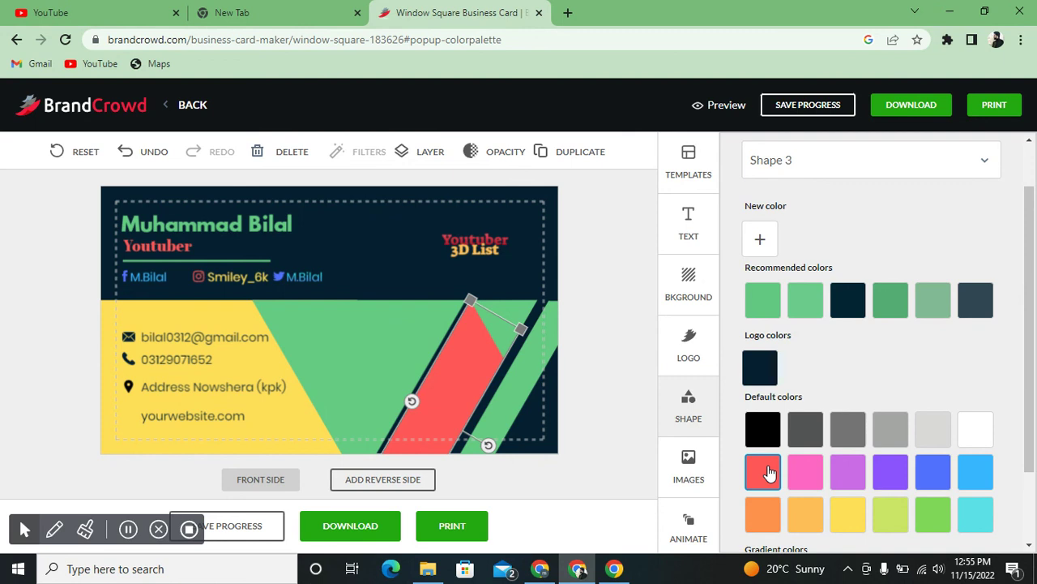
pyautogui.click(809, 507)
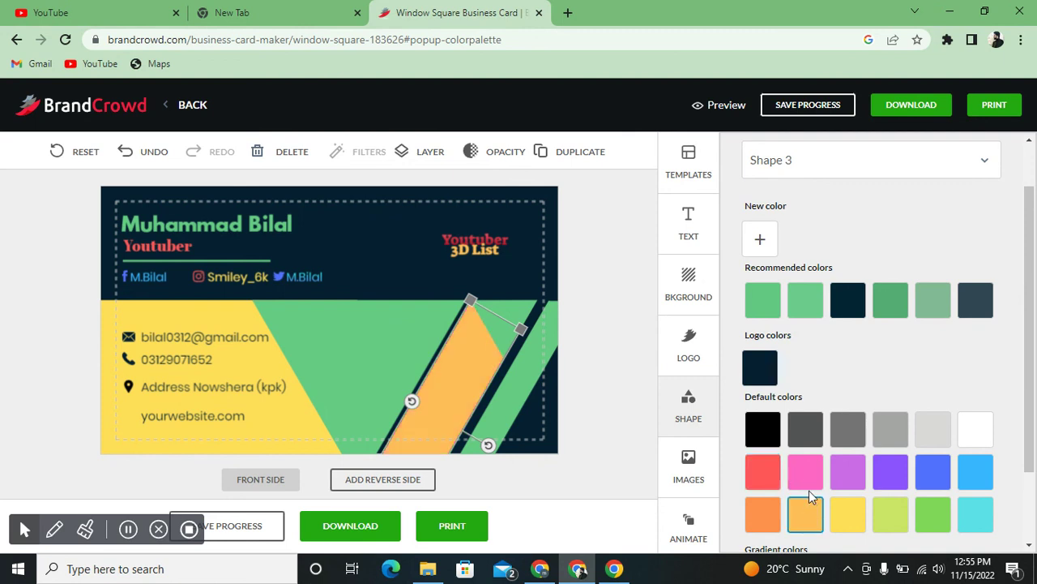
pyautogui.click(494, 322)
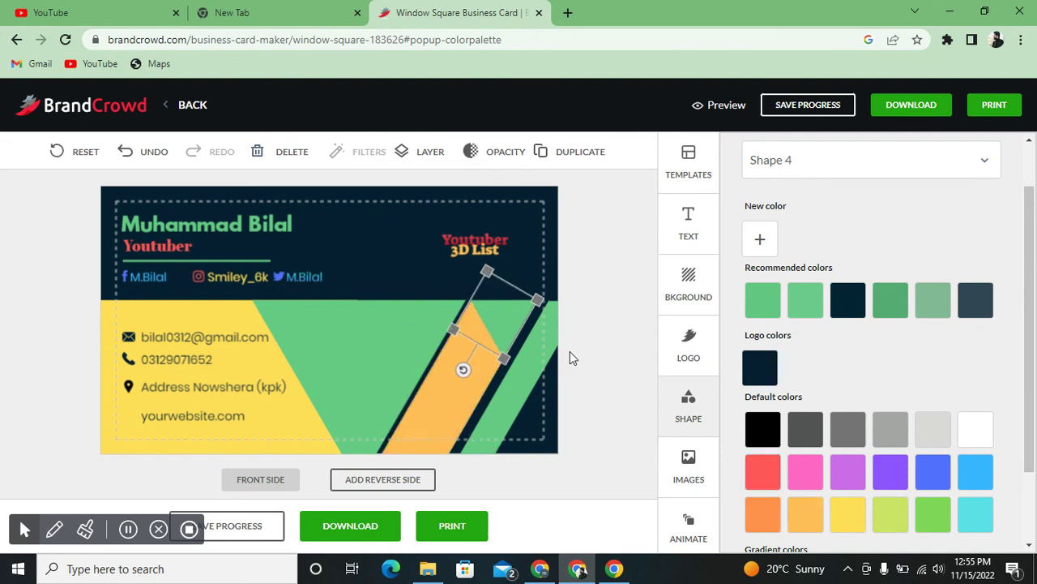
pyautogui.click(806, 509)
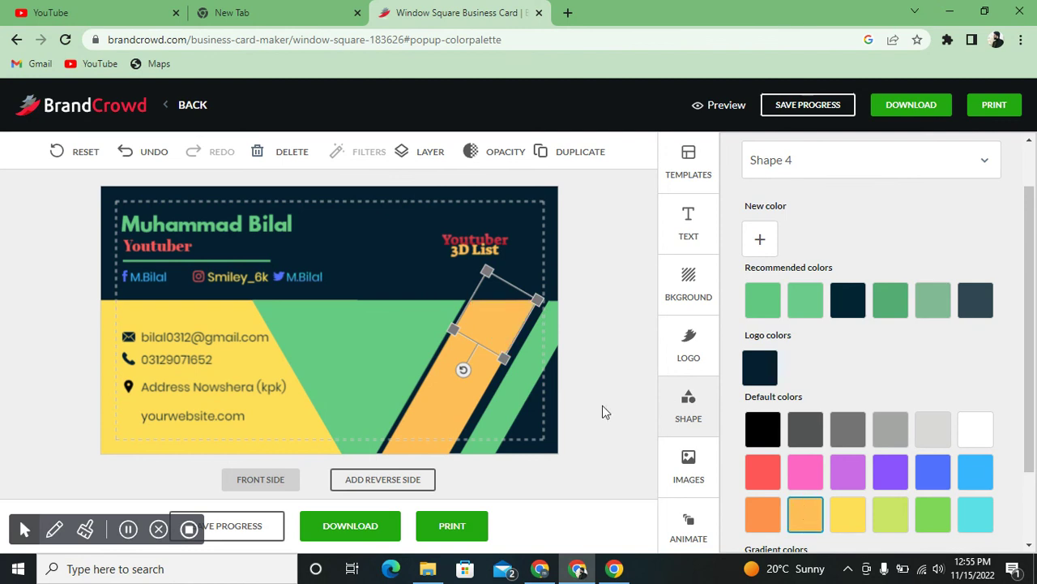
# - Make the right-hand green stripe purple
pyautogui.click(522, 381)
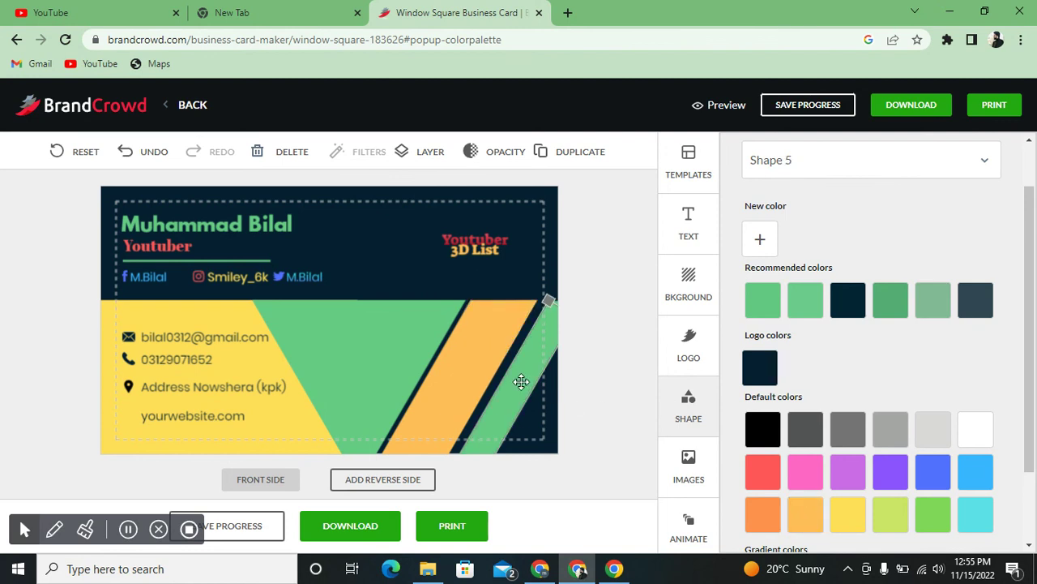
pyautogui.click(891, 468)
pyautogui.click(360, 337)
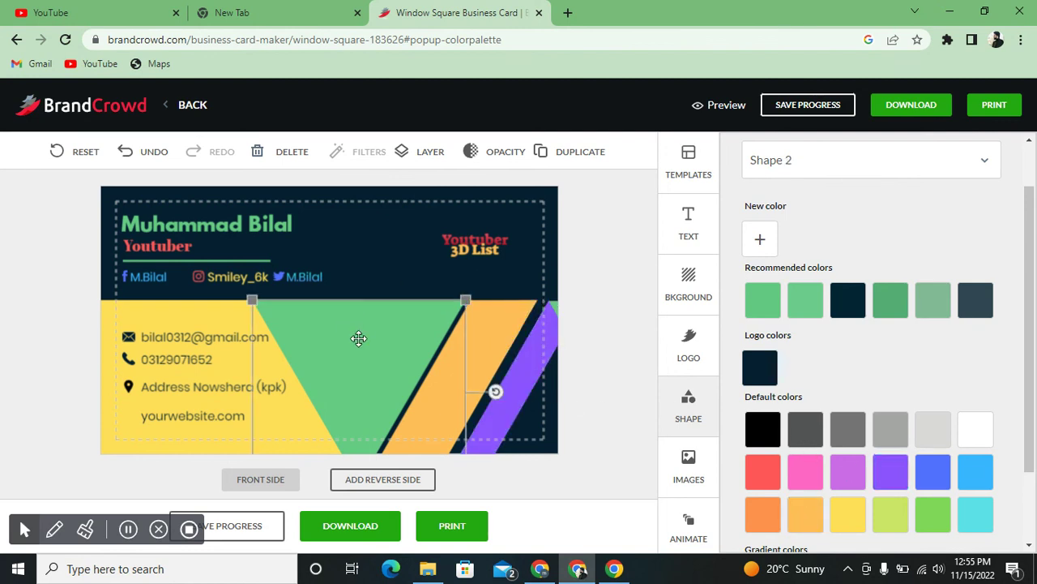
pyautogui.click(384, 252)
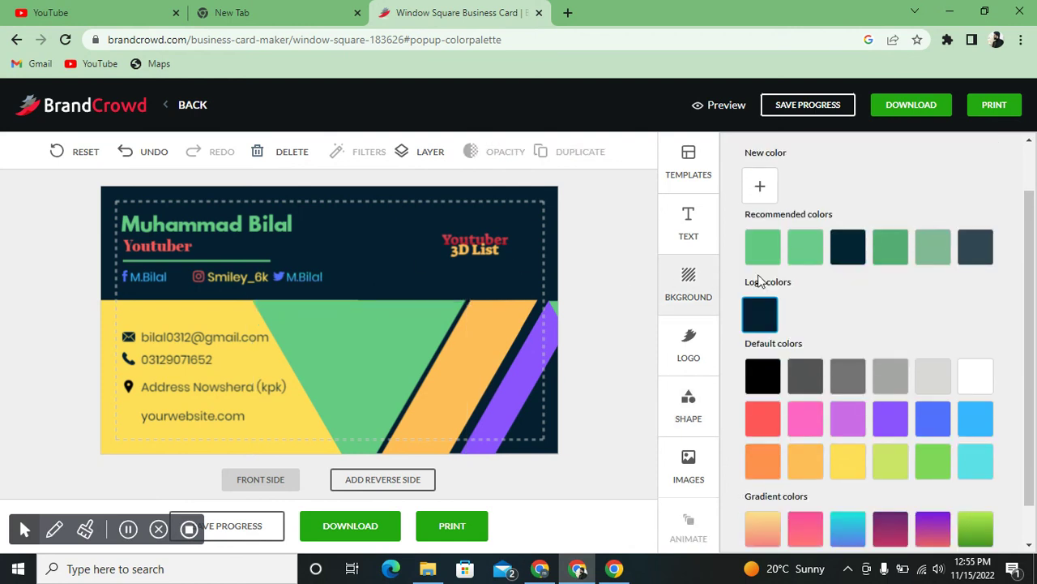
# - Try light orange, yellow, orange and cyan backgrounds, then apply the purple-blue gradient
pyautogui.click(810, 461)
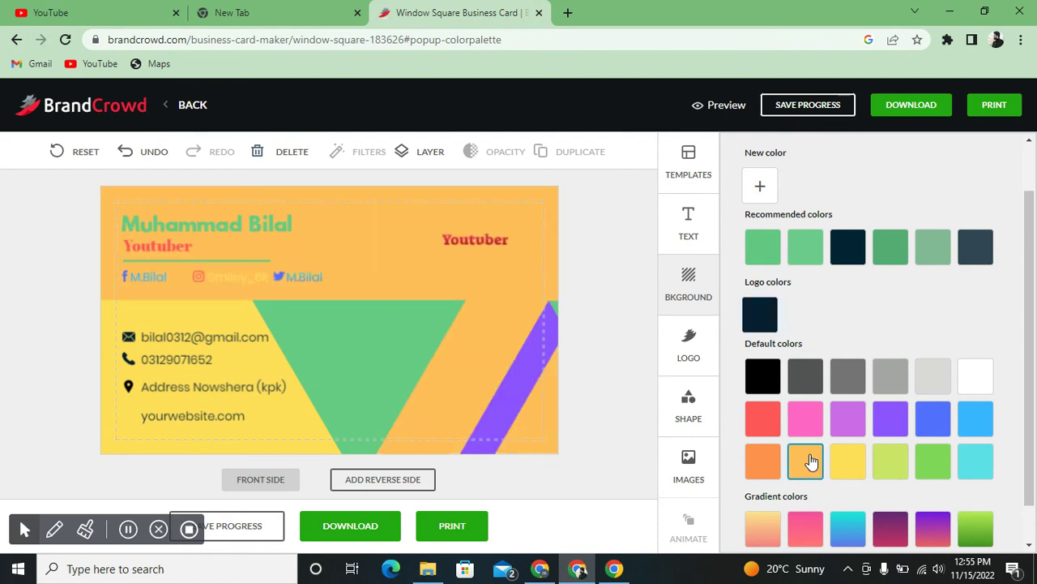
pyautogui.click(839, 461)
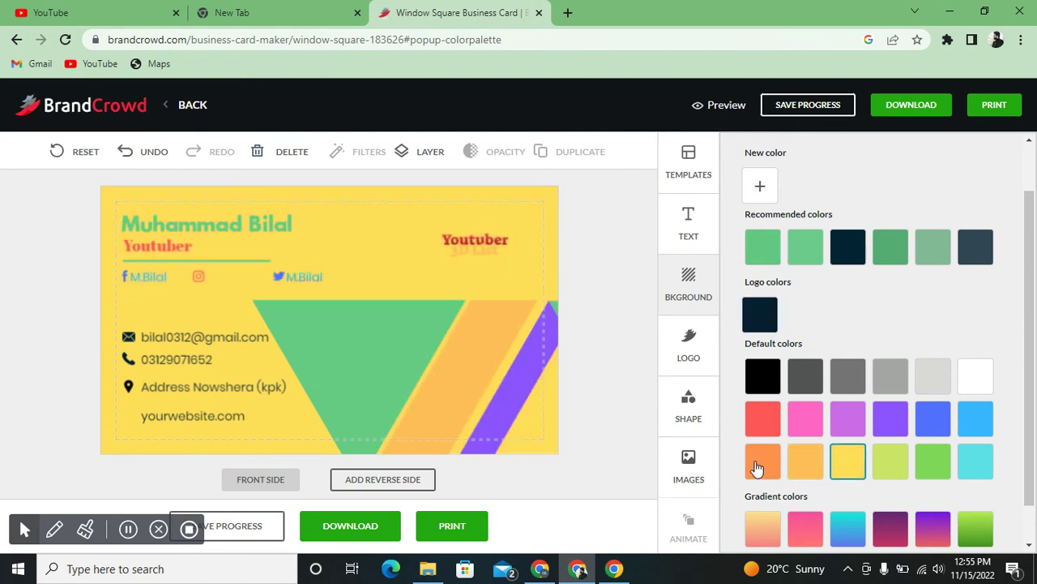
pyautogui.click(756, 469)
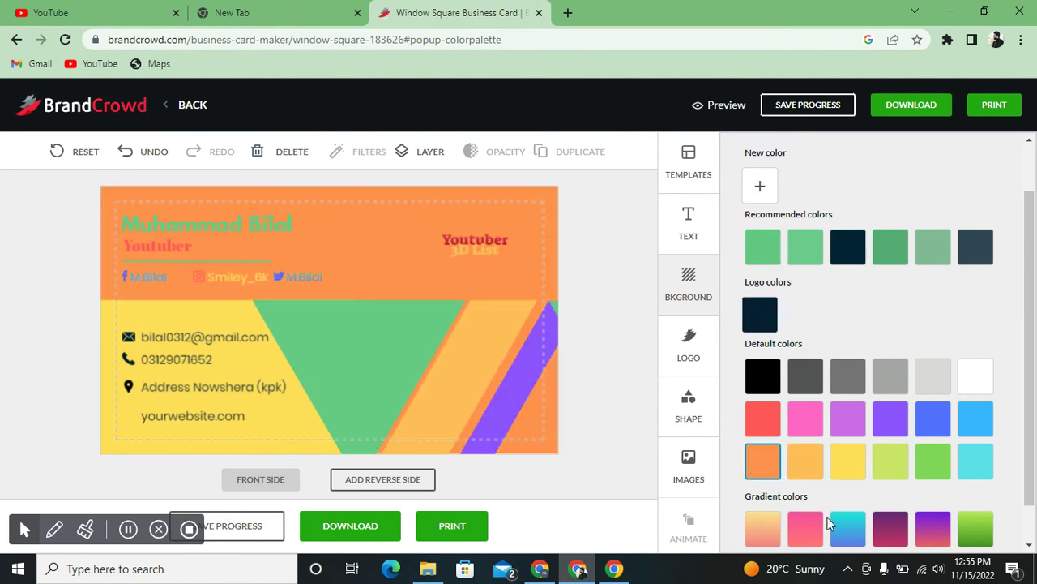
pyautogui.click(841, 530)
pyautogui.moveTo(1036, 336); pyautogui.dragTo(1034, 384)
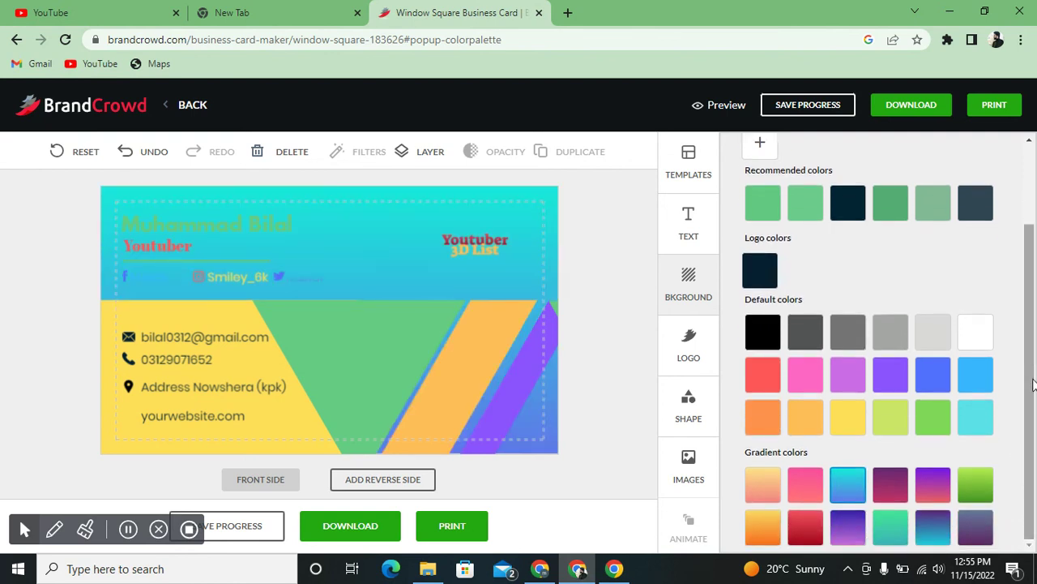
pyautogui.click(932, 527)
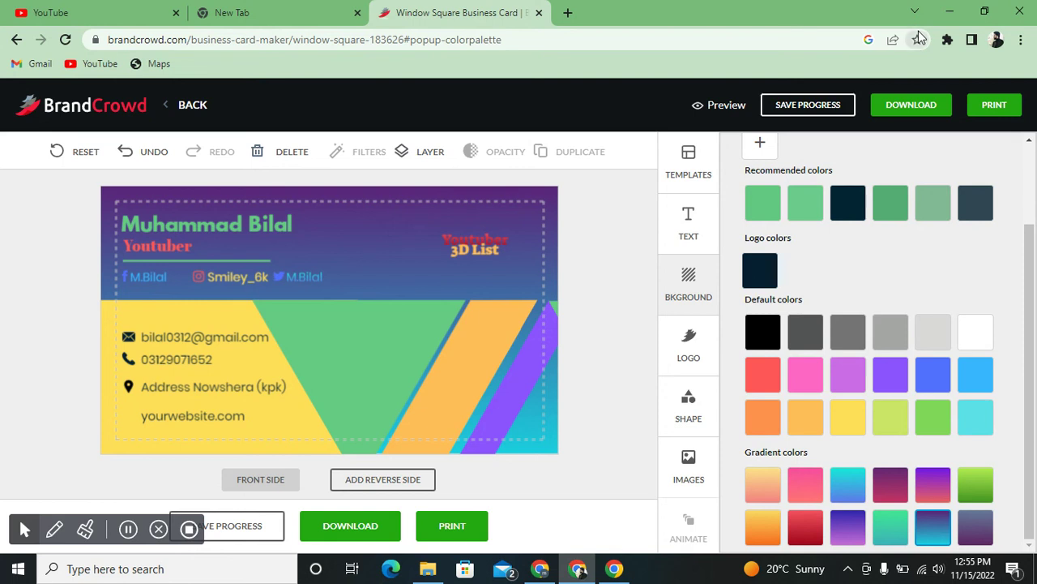
pyautogui.click(948, 40)
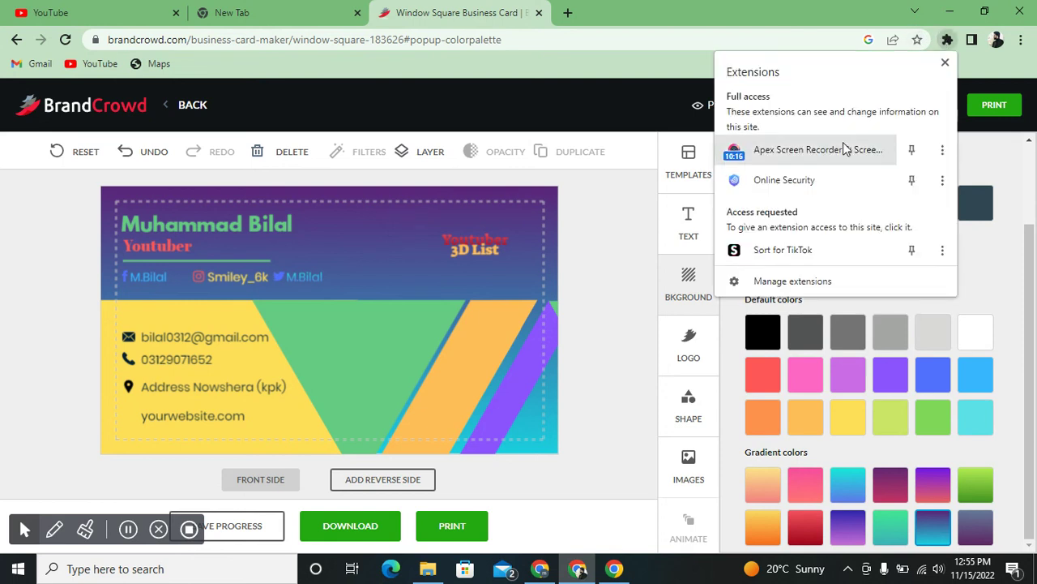
pyautogui.click(843, 150)
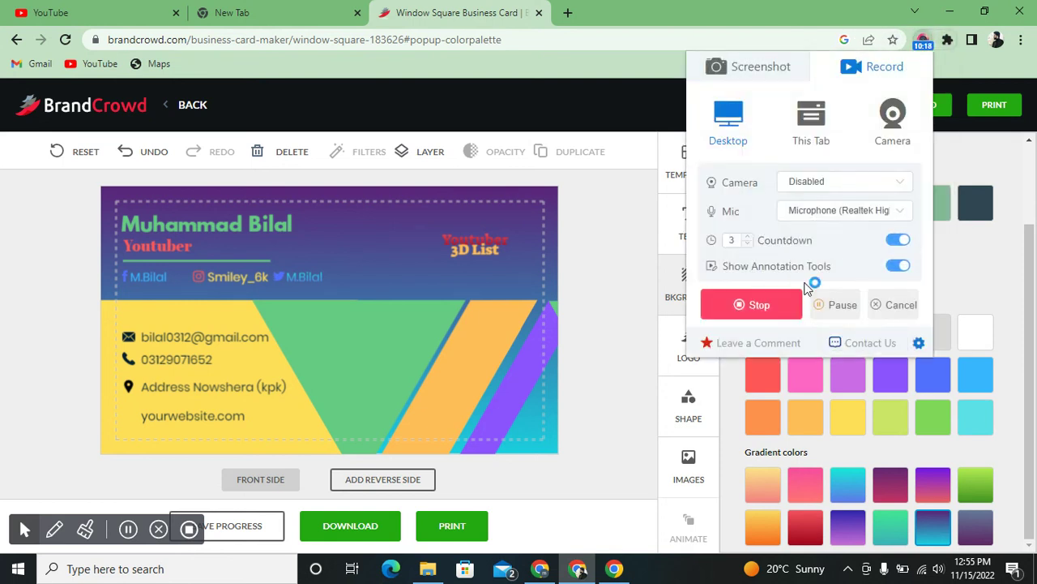